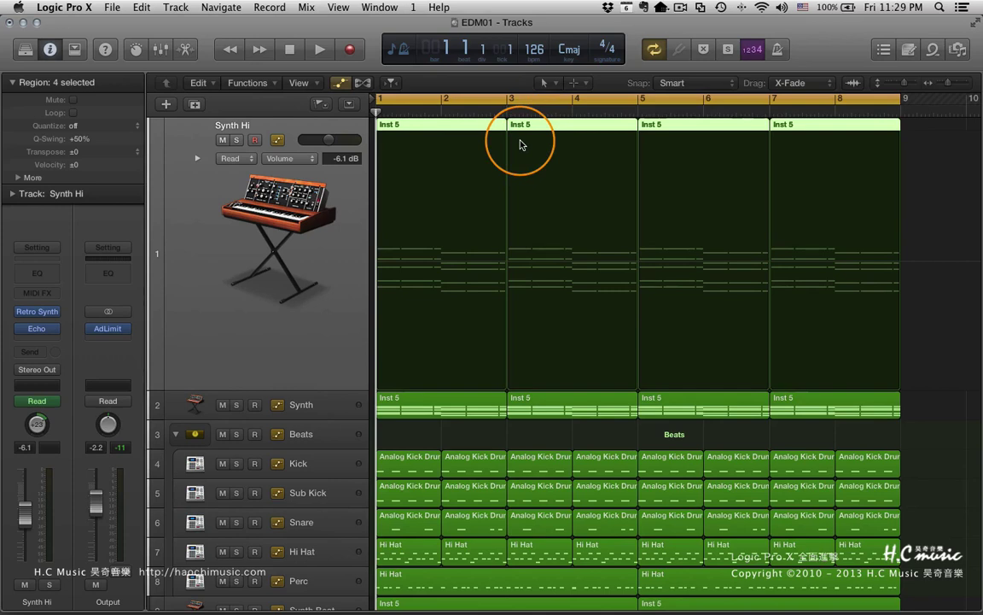
left_click(457, 211)
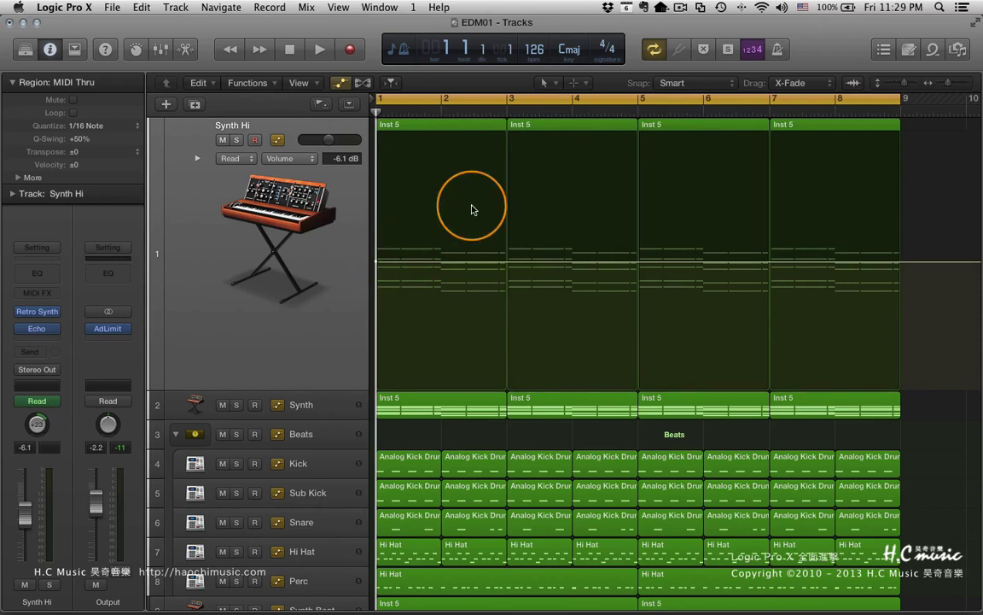
left_click(567, 128)
left_click(807, 128)
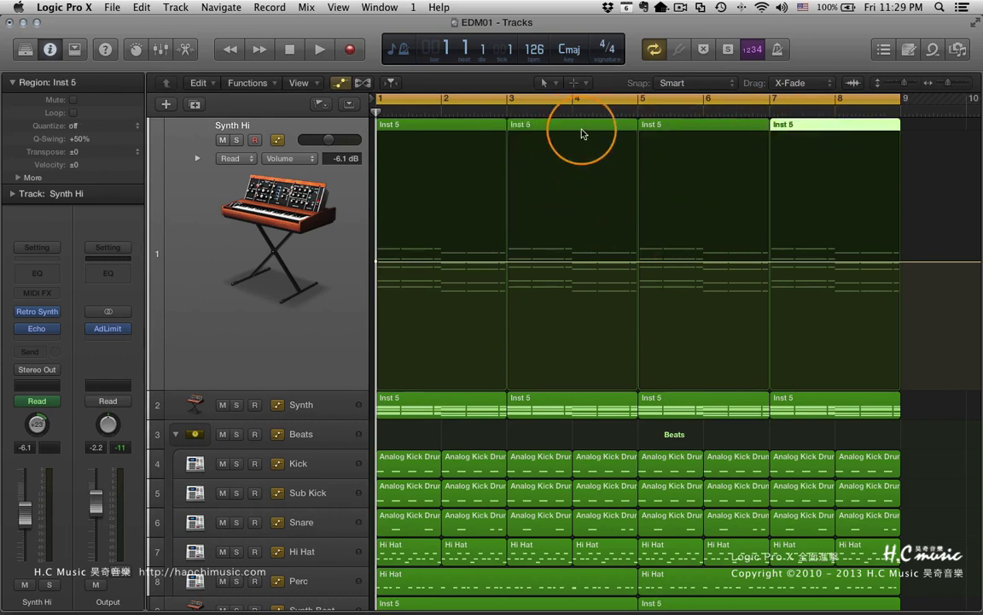
Add single volume automation points at the start and end of the second Synth Hi region and try adjusting the line between them
left_click(503, 263)
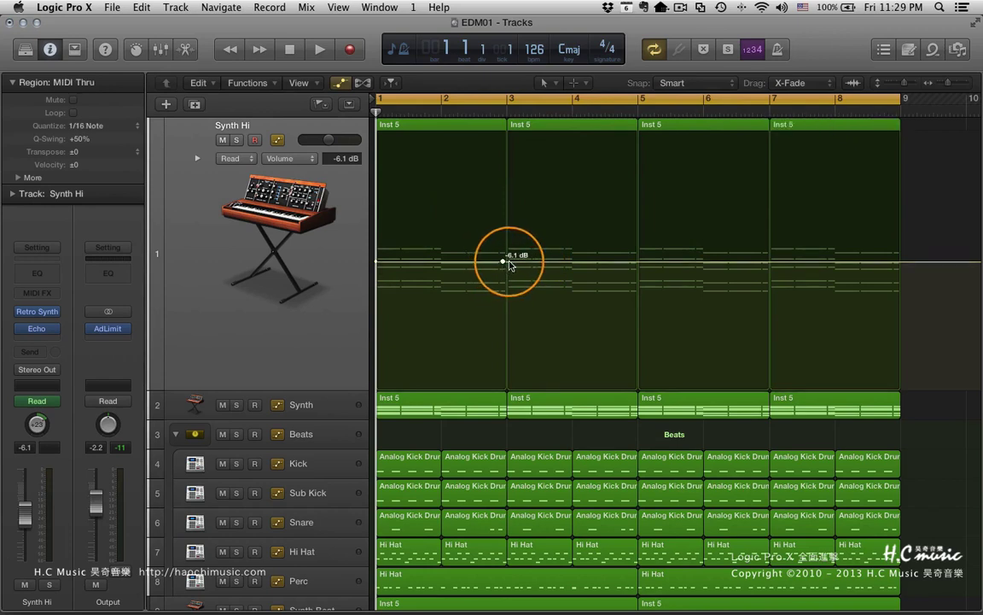
left_click(638, 265)
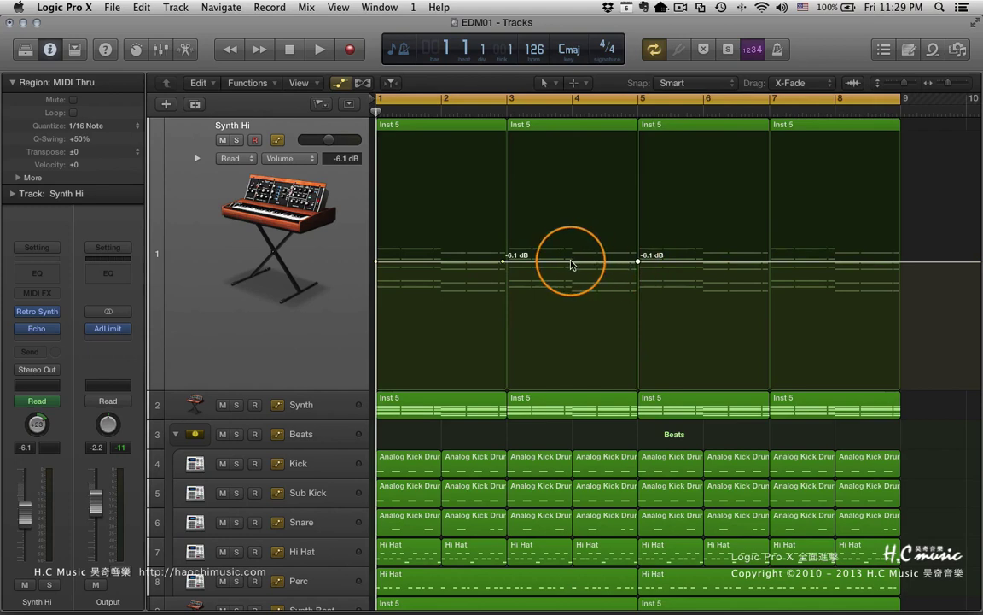
mouse_move(571, 266)
left_mouse_down()
mouse_move(570, 229)
mouse_move(573, 264)
left_mouse_up()
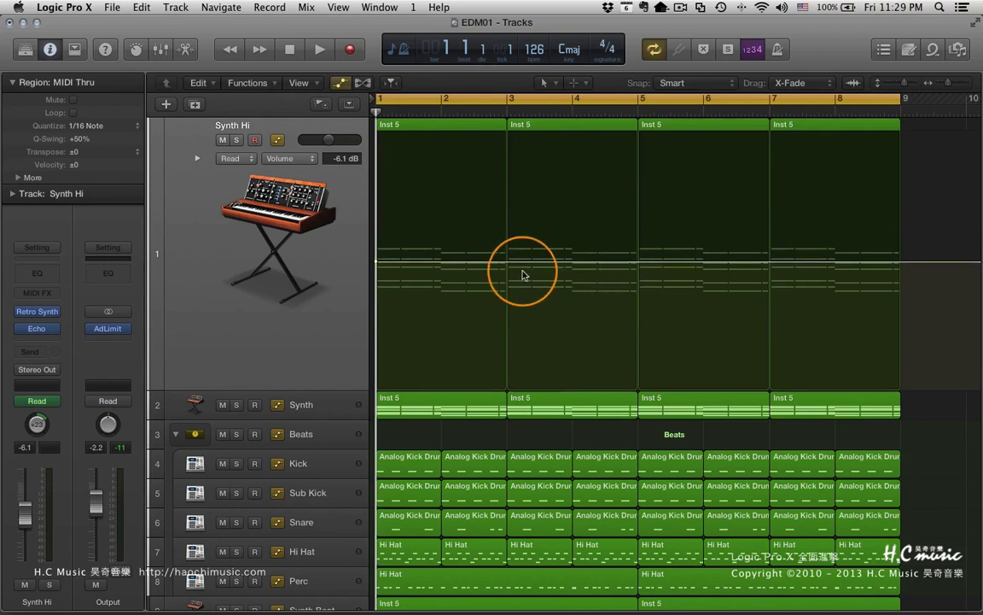
Add paired volume automation points at both borders of the second Synth Hi region and lower the section between them to about -10.9 dB
left_click(507, 262)
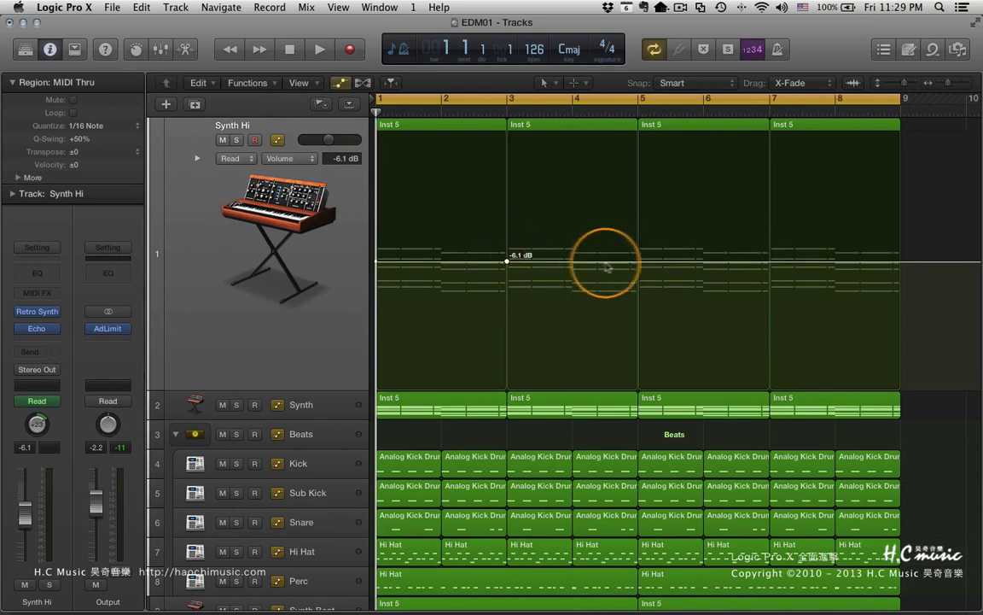
left_click(638, 263)
left_click(647, 264)
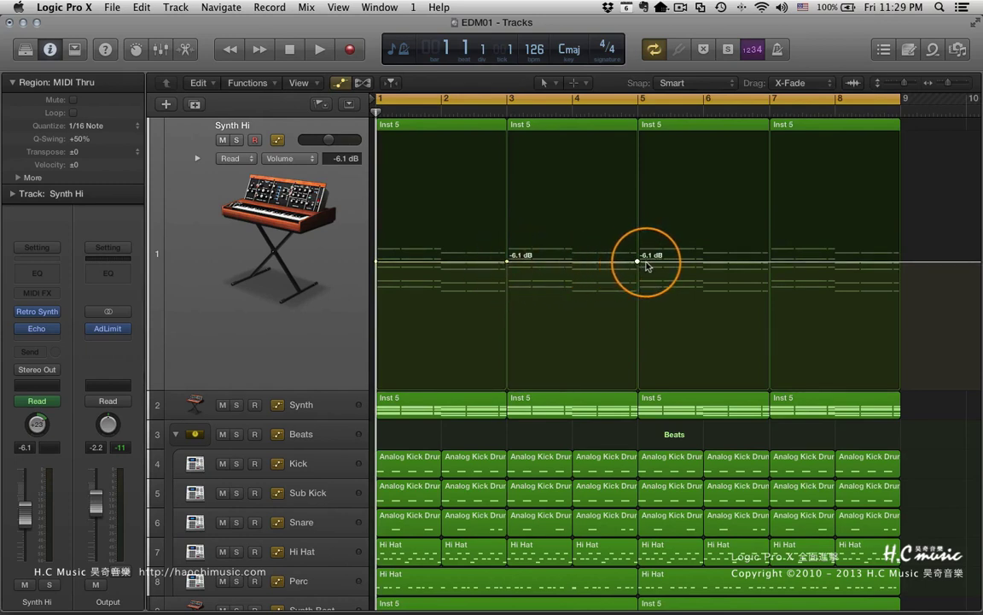
left_click(499, 262)
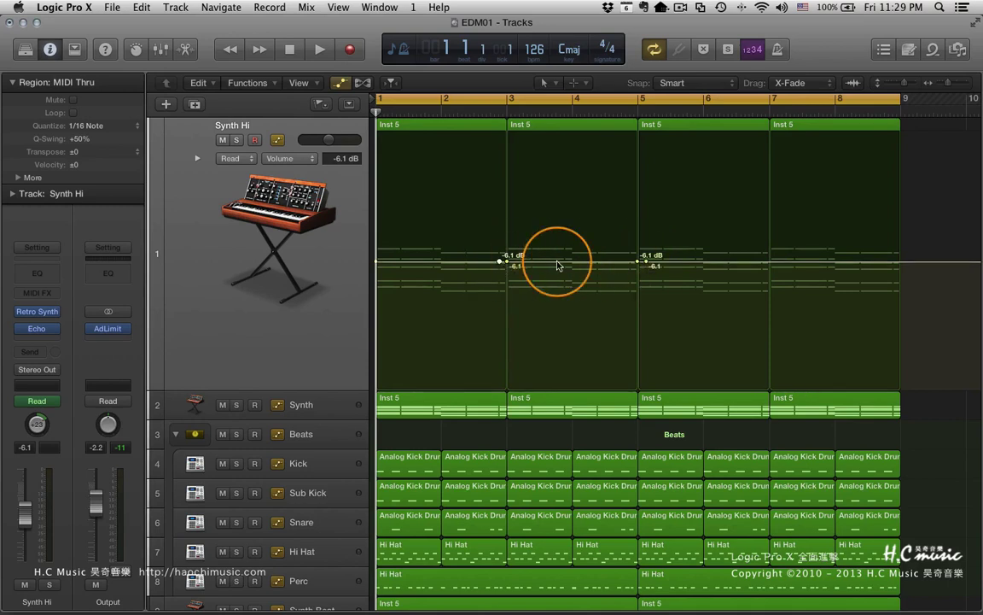
left_click_drag(565, 263, 561, 291)
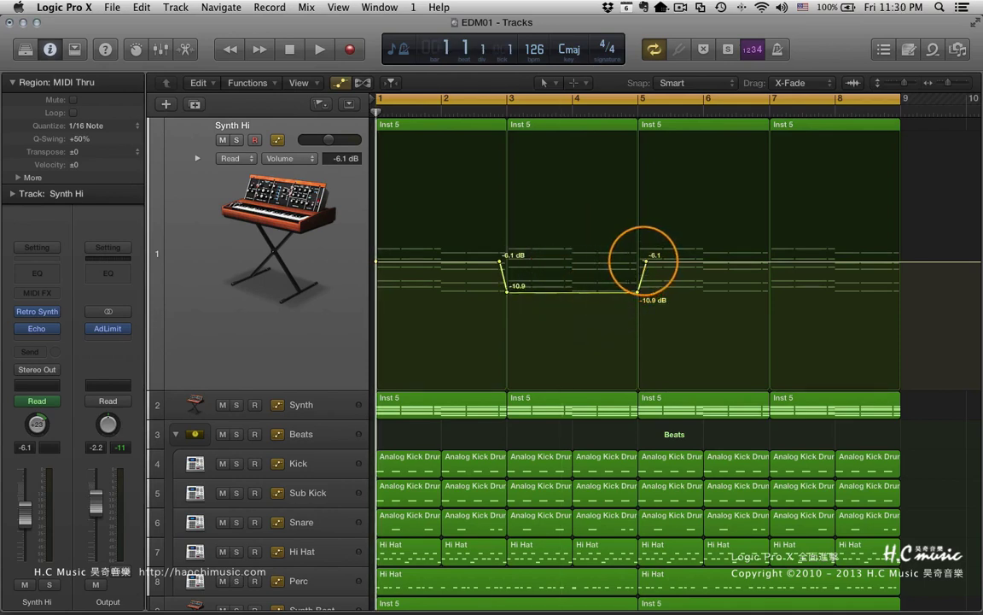
Try moving the outer automation points around the second region, and undo the volume automation edits
left_click_drag(644, 263, 642, 262)
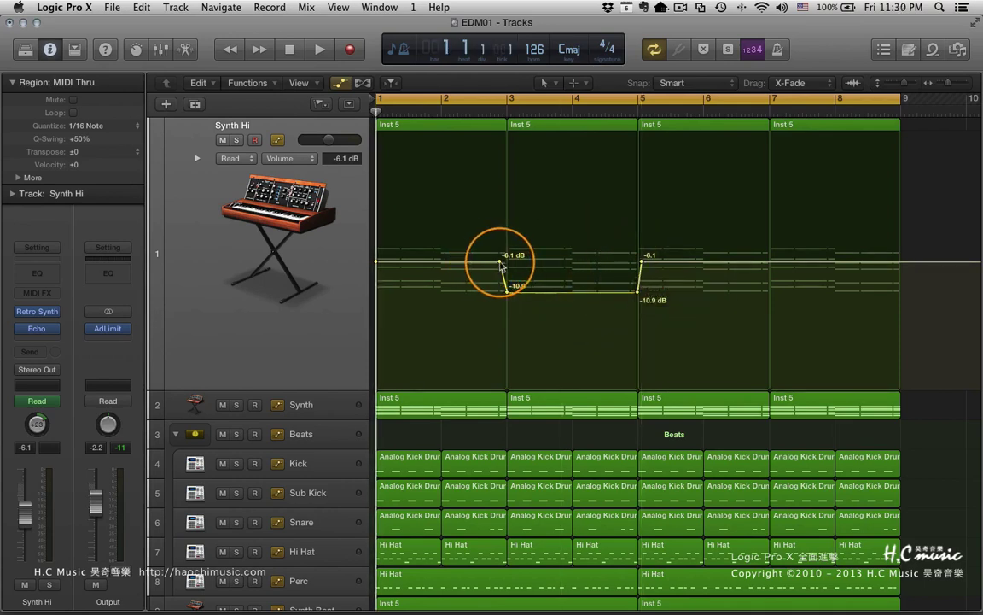
left_click_drag(490, 266, 494, 270)
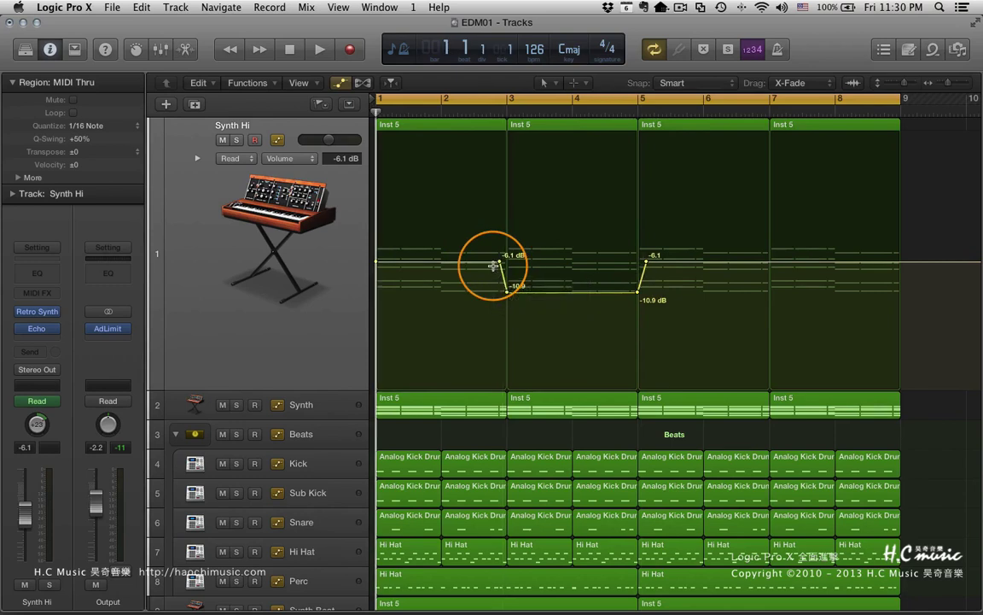
key("super+z")
key("super+z")
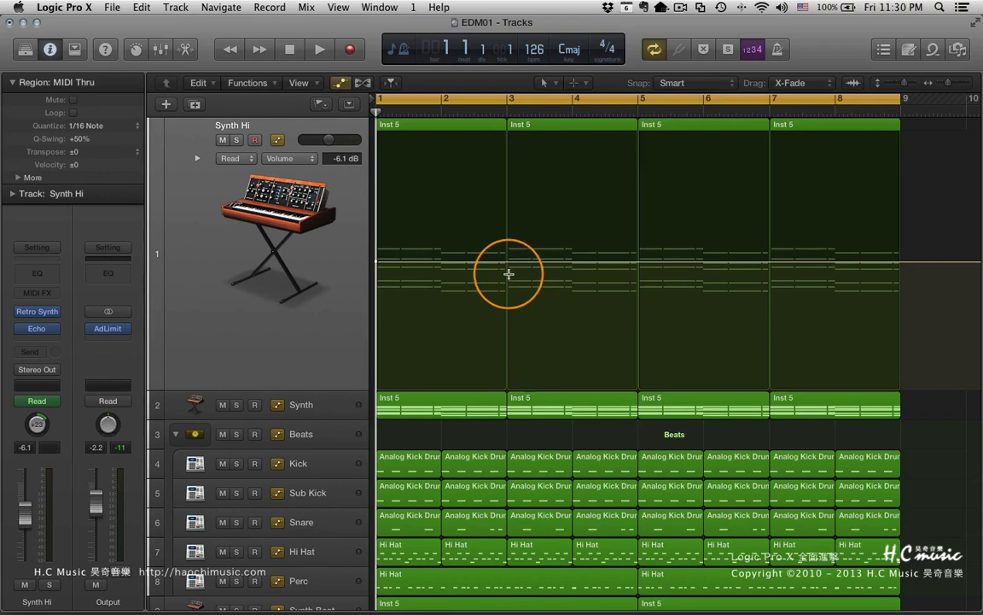
Marquee-select the second and fourth Synth Hi regions in turn and lower their volume automation to about -14.0 dB and -13.9 dB
key("t")
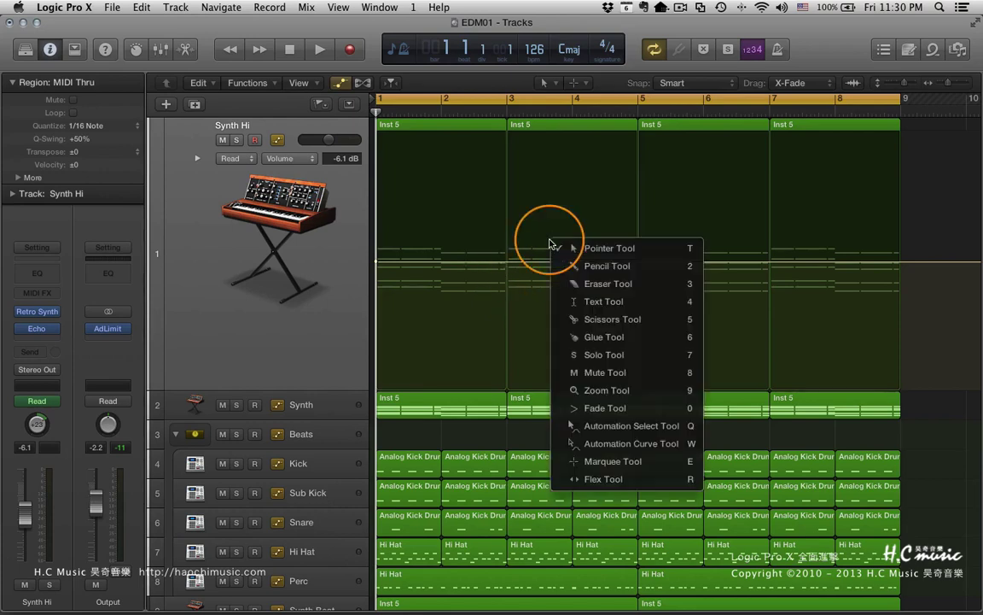
left_click(631, 461)
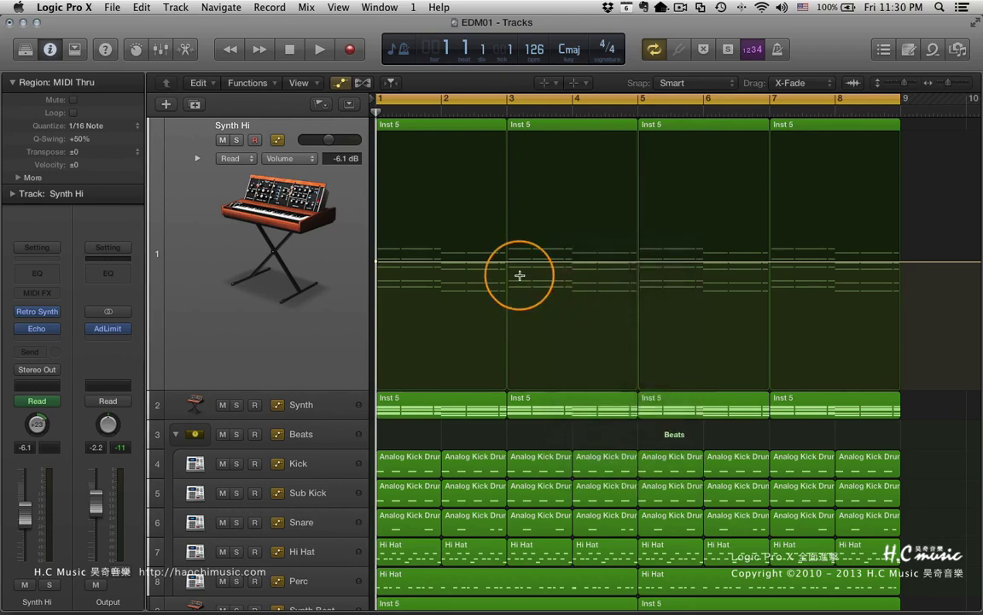
left_click_drag(507, 271, 639, 272)
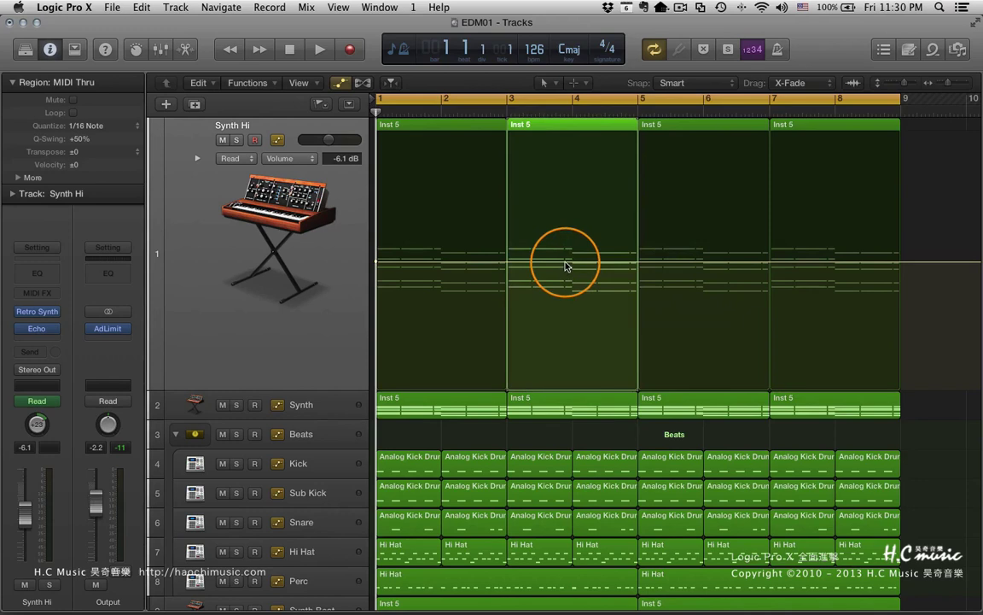
left_click_drag(565, 265, 564, 309)
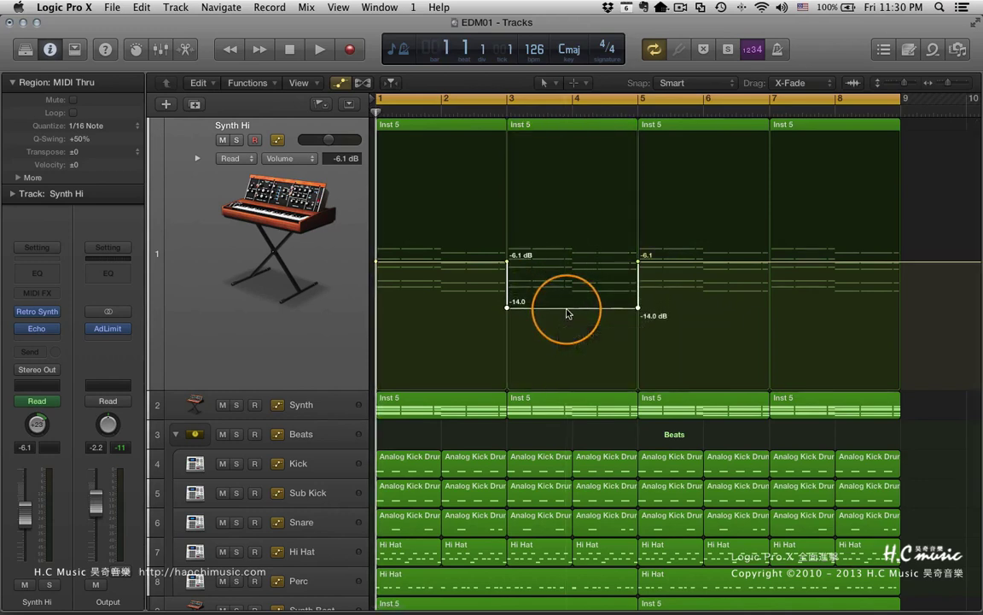
left_click_drag(770, 288, 897, 293)
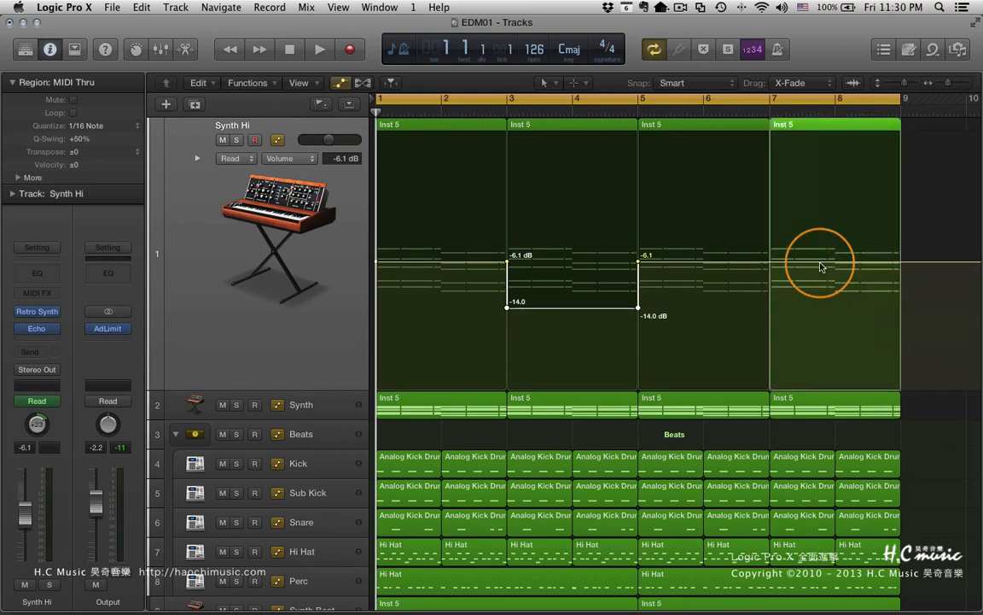
left_click_drag(820, 267, 824, 312)
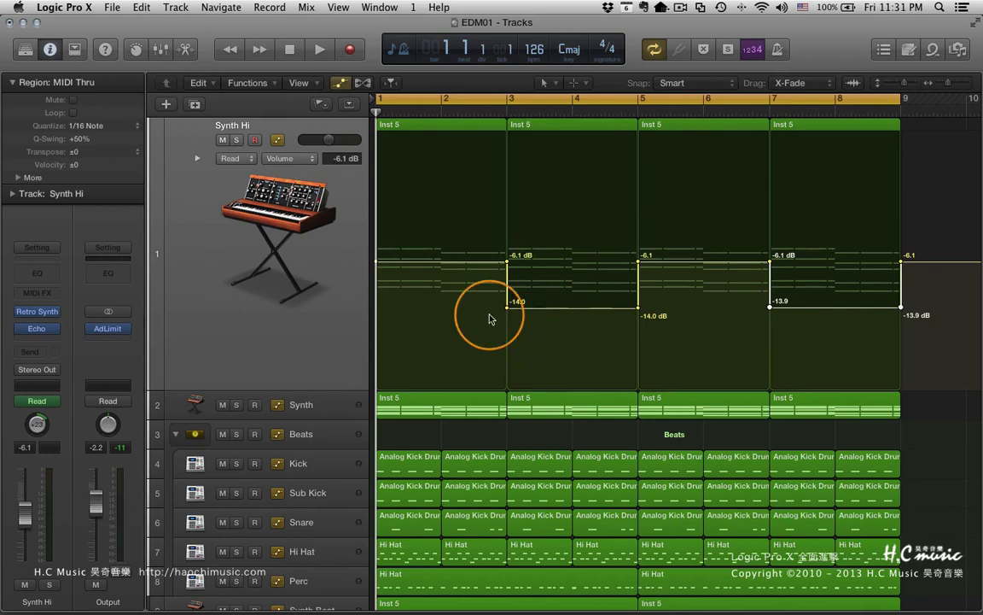
Set the volume automation of shorter sections within the four Synth Hi regions to about -1.7, -24.0, +0.4 and -23.5 dB in order
left_click_drag(408, 278, 449, 223)
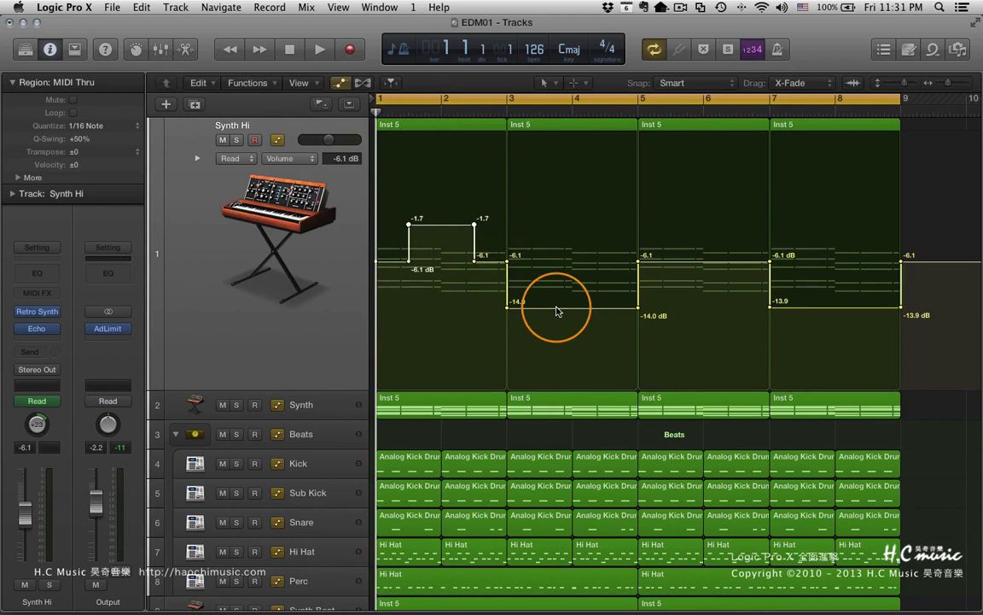
left_click_drag(542, 319, 578, 342)
left_click(575, 318)
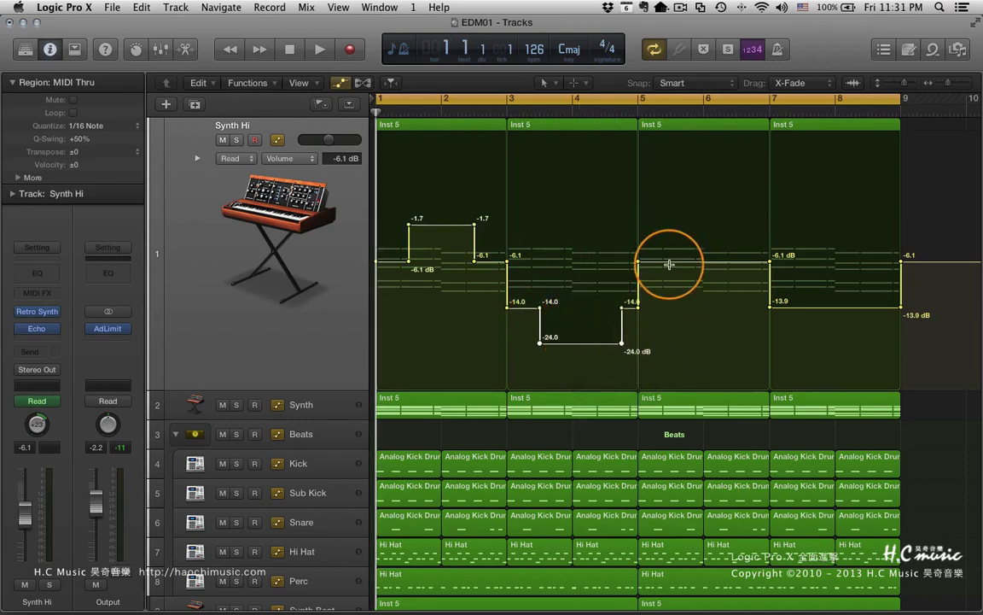
left_click_drag(671, 266, 693, 217)
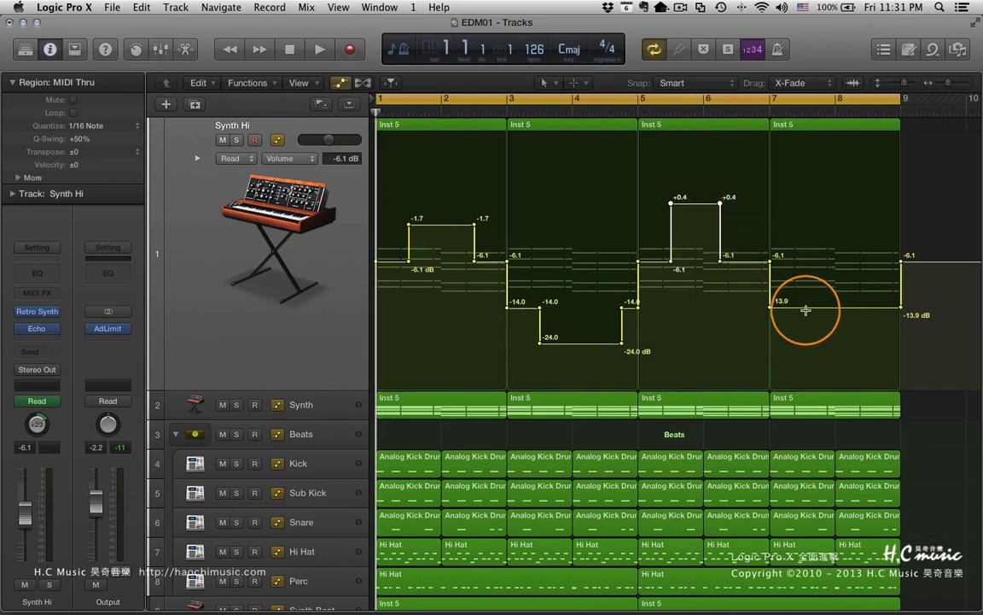
left_click_drag(803, 307, 825, 346)
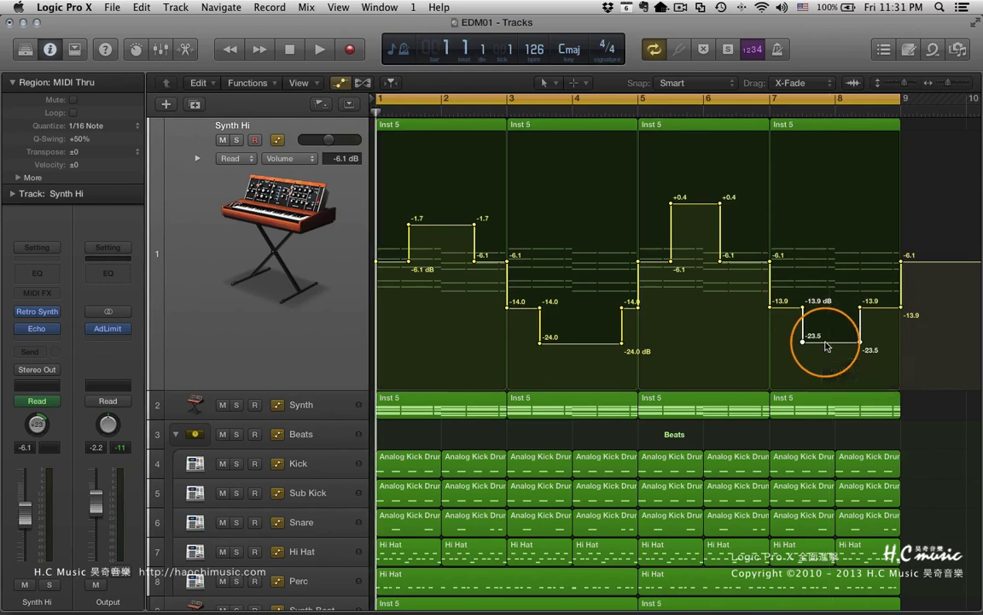
Select all volume automation points on the Synth Hi track and copy the eight-bar pattern to start at bar 9
left_click(378, 268)
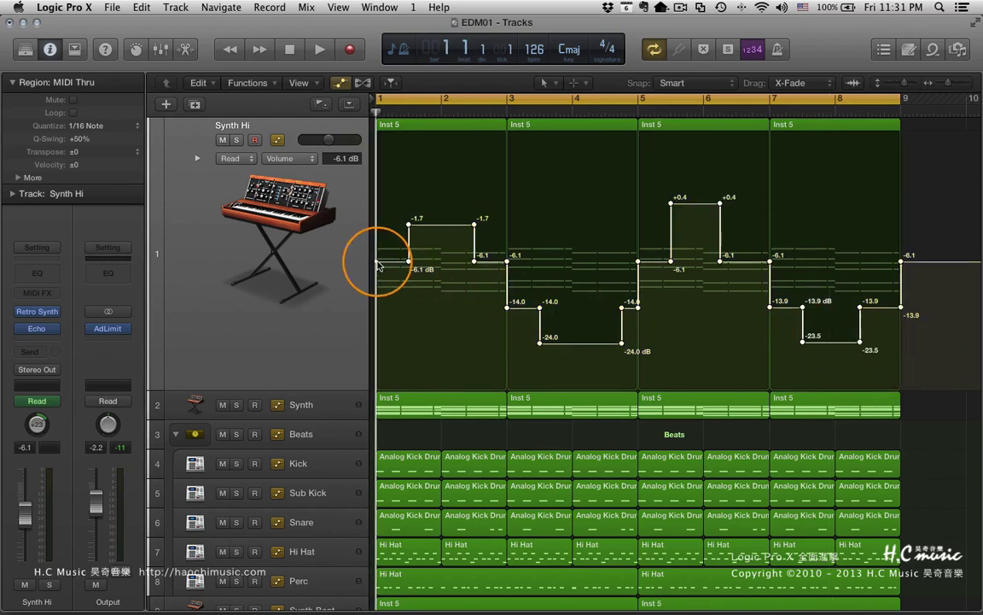
key("super+Left")
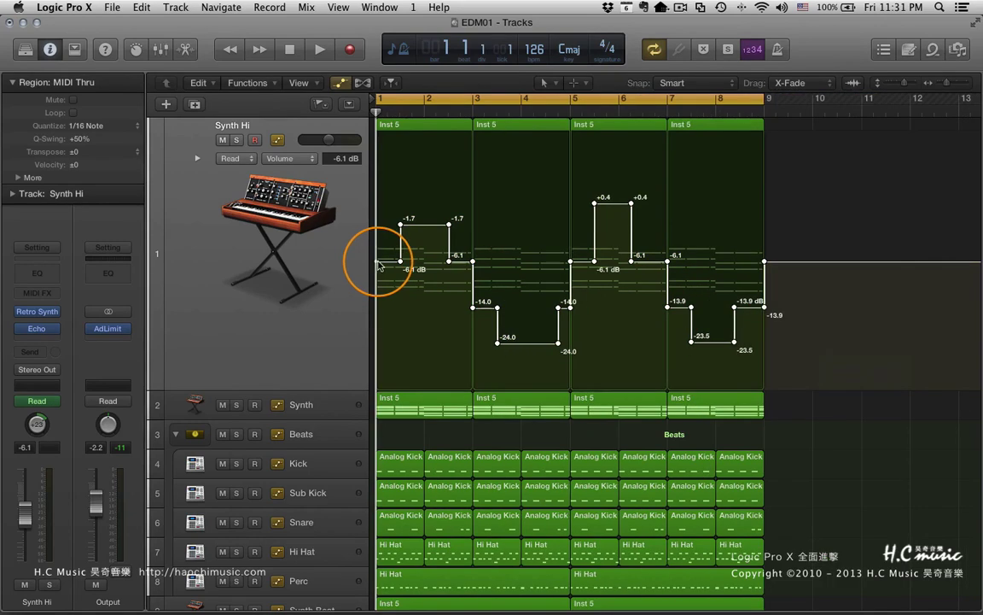
key("super+Left")
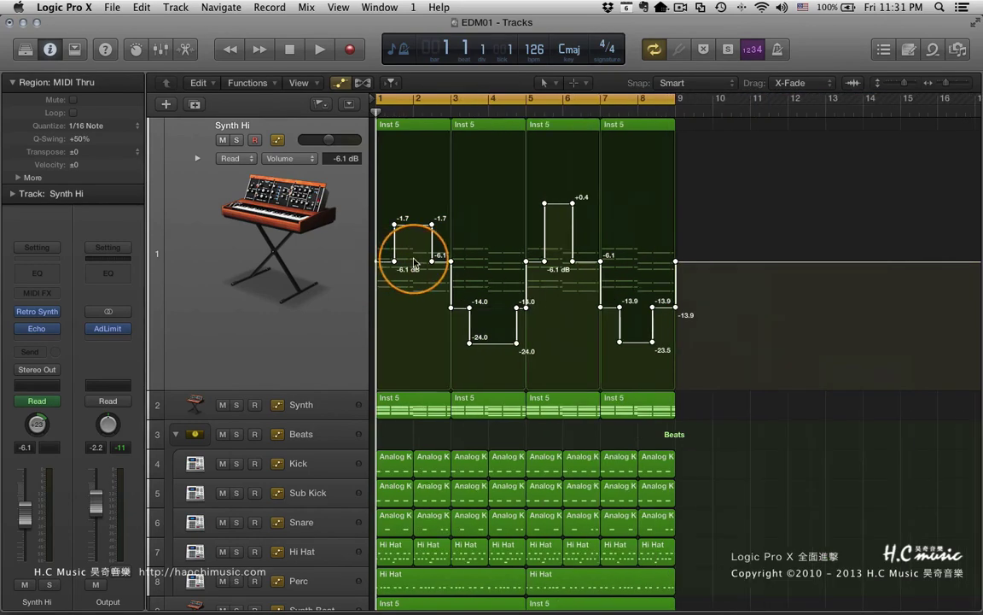
left_click(677, 262)
left_click_drag(677, 262, 845, 262)
key("super+Left")
key("super+Left")
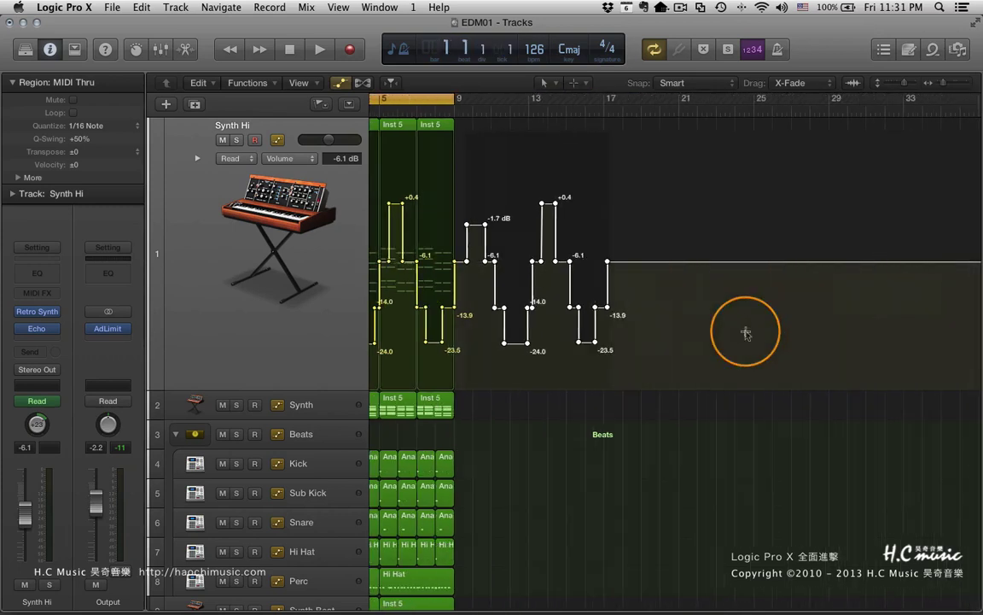
left_click(606, 207)
scroll(623, 209, "left", 5)
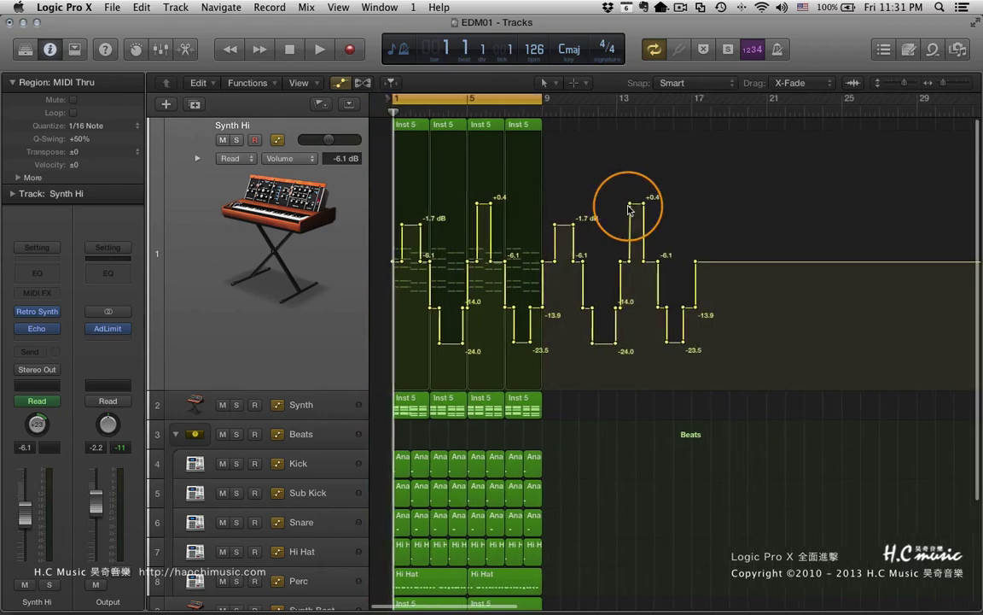
Undo the copied automation and all volume automation edits on the Synth Hi track
key("super+z")
key("super+z")
key("super+z")
key("super+z")
key("super+z")
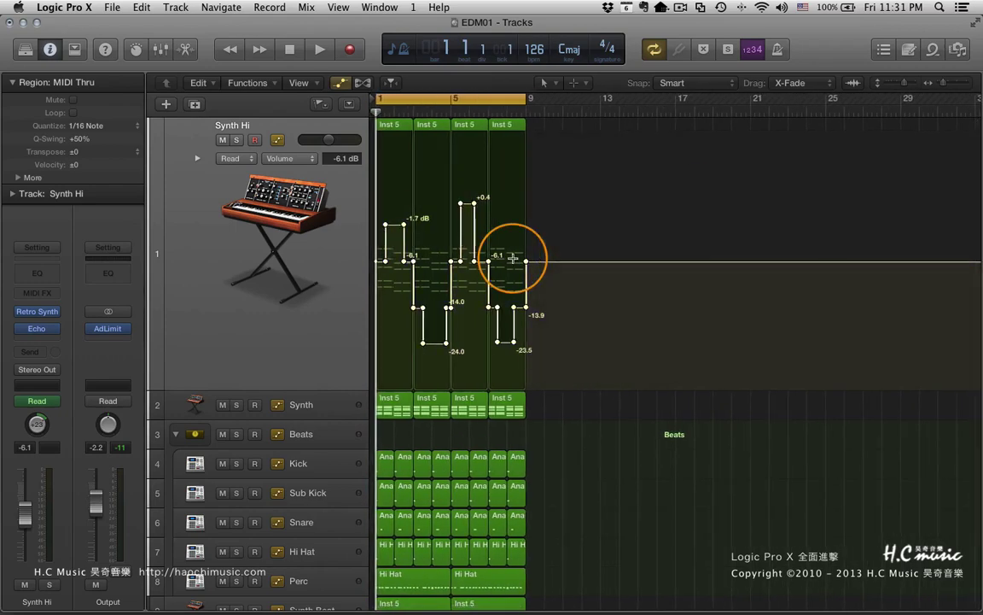
key("super+z")
key("super+z")
key("super+z")
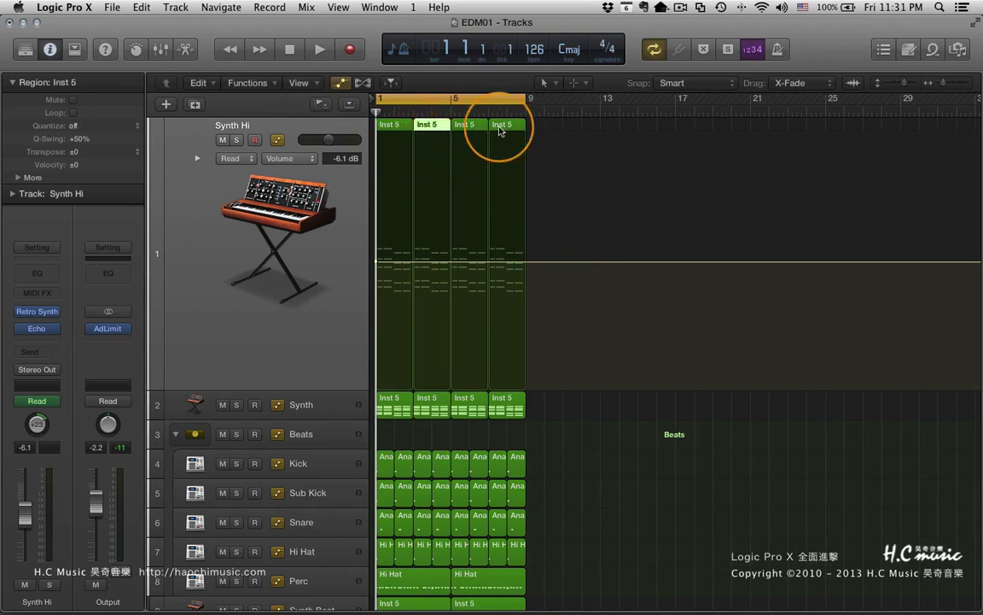
Examine the Create Automation options for adding one or two points at region borders
key("super+Right")
key("super+Right")
key("super+Right")
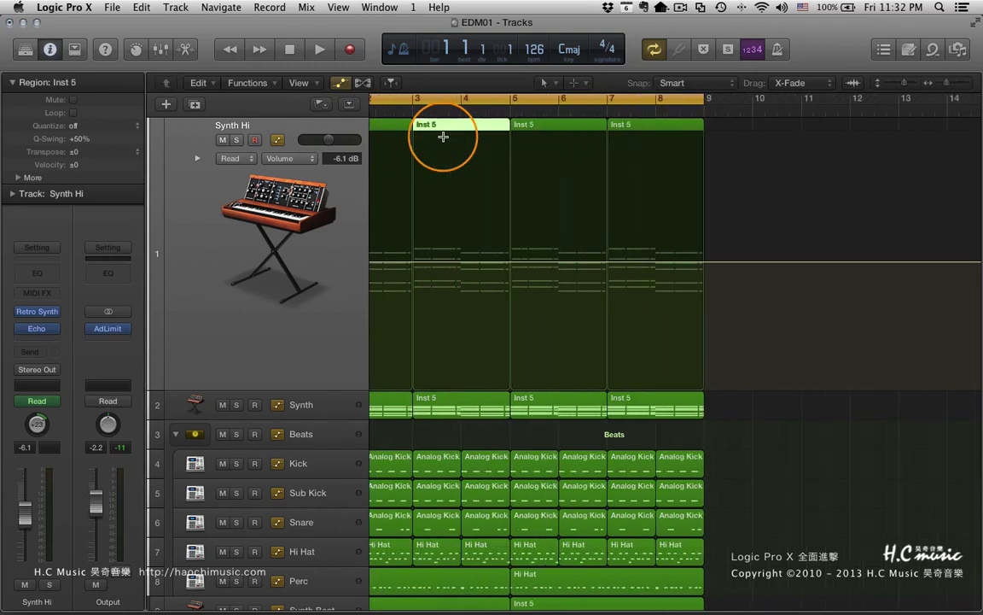
scroll(443, 141, "left", 3)
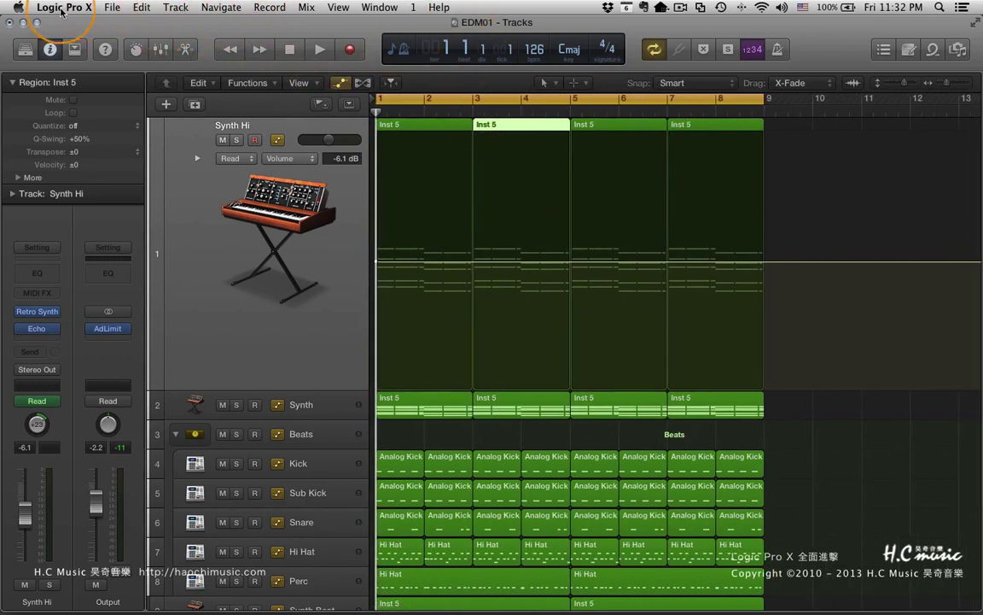
left_click(305, 8)
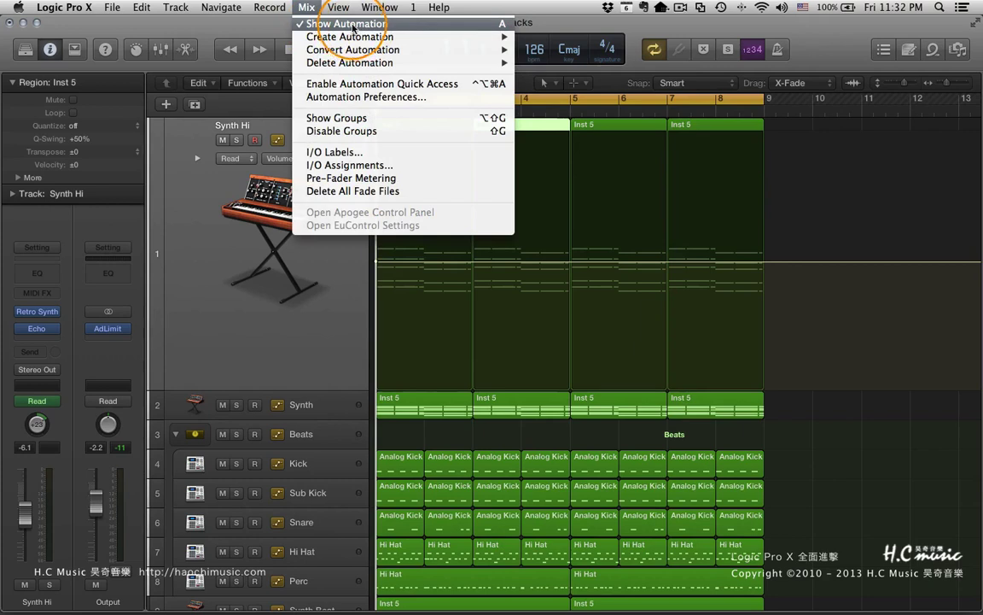
mouse_move(357, 43)
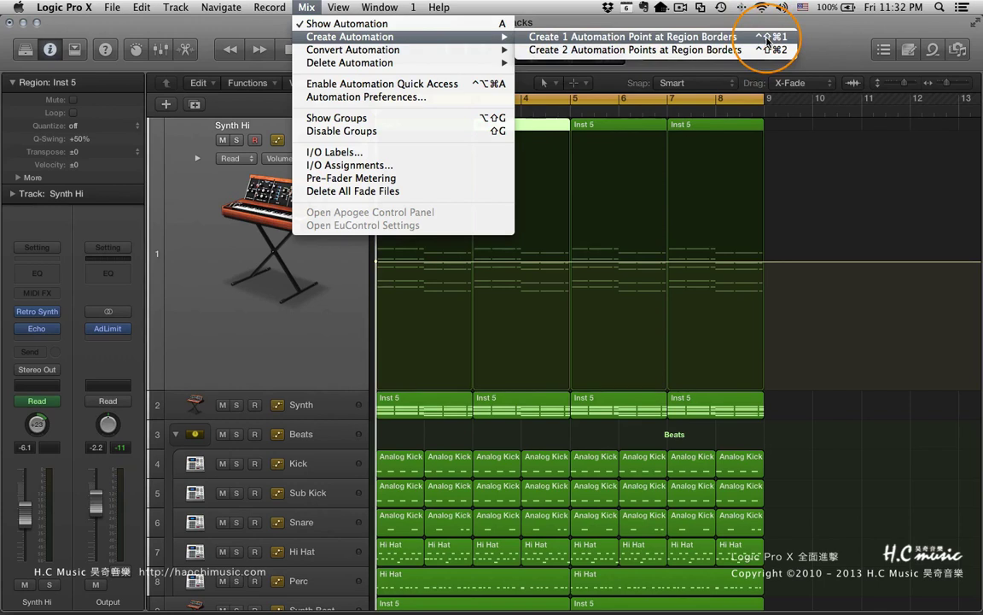
left_click(817, 47)
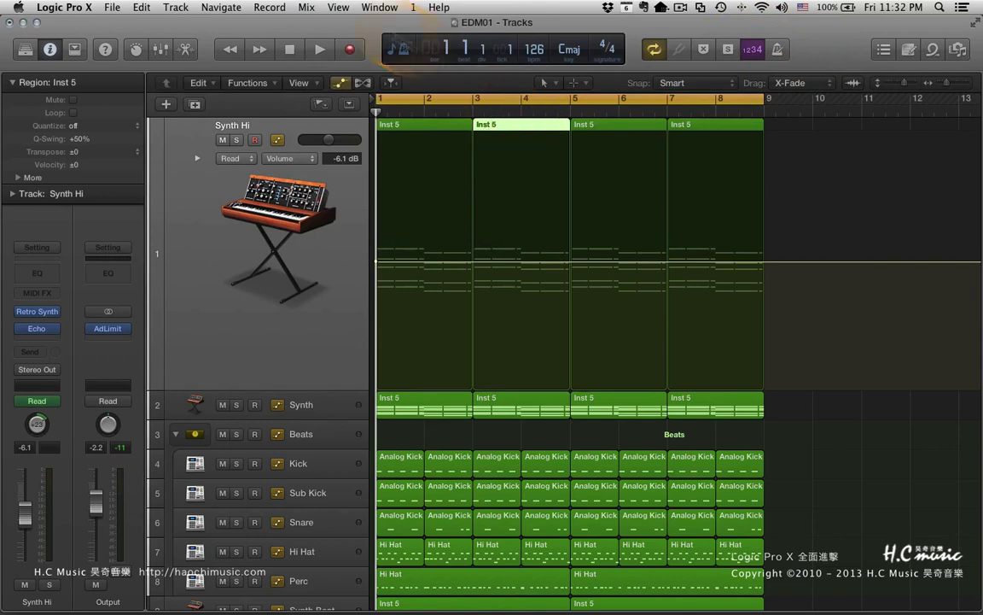
Create one automation point at each border of the second Synth Hi region, raise that section to about -5.1 dB, and undo both changes
left_click(306, 7)
mouse_move(334, 40)
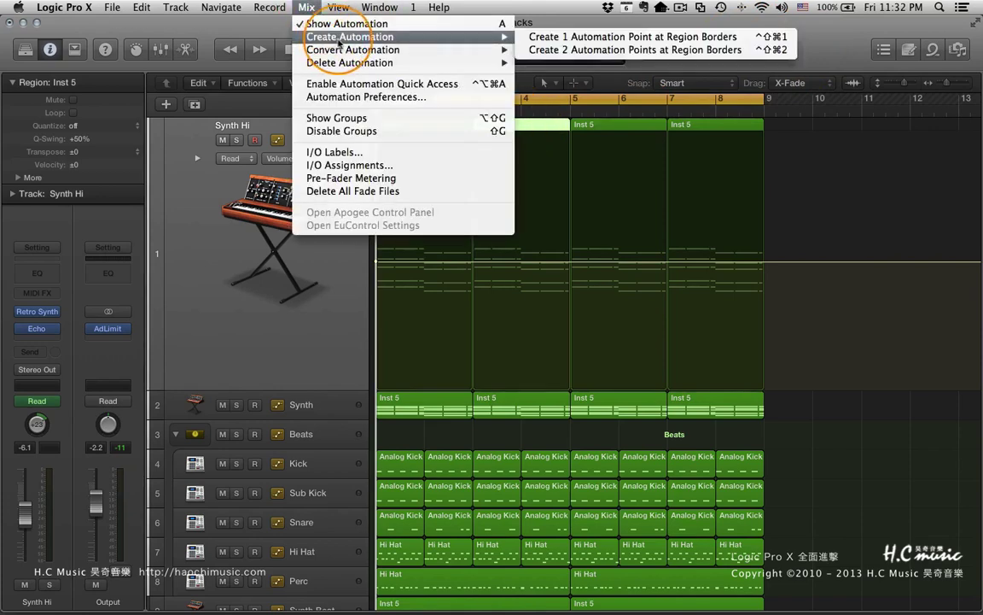
left_click(668, 39)
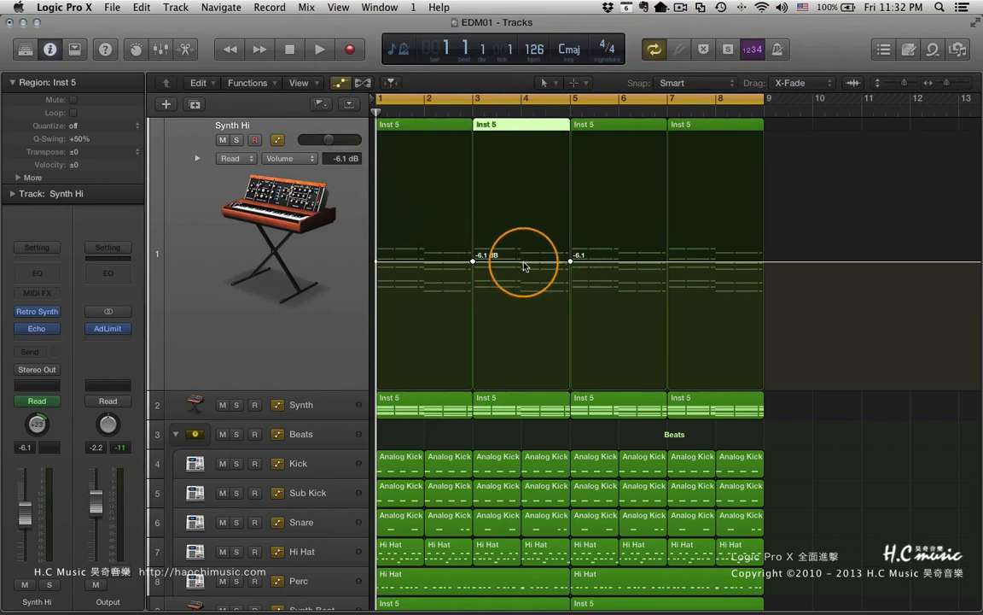
mouse_move(527, 266)
left_mouse_down()
mouse_move(522, 242)
mouse_move(526, 257)
mouse_move(517, 260)
left_mouse_up()
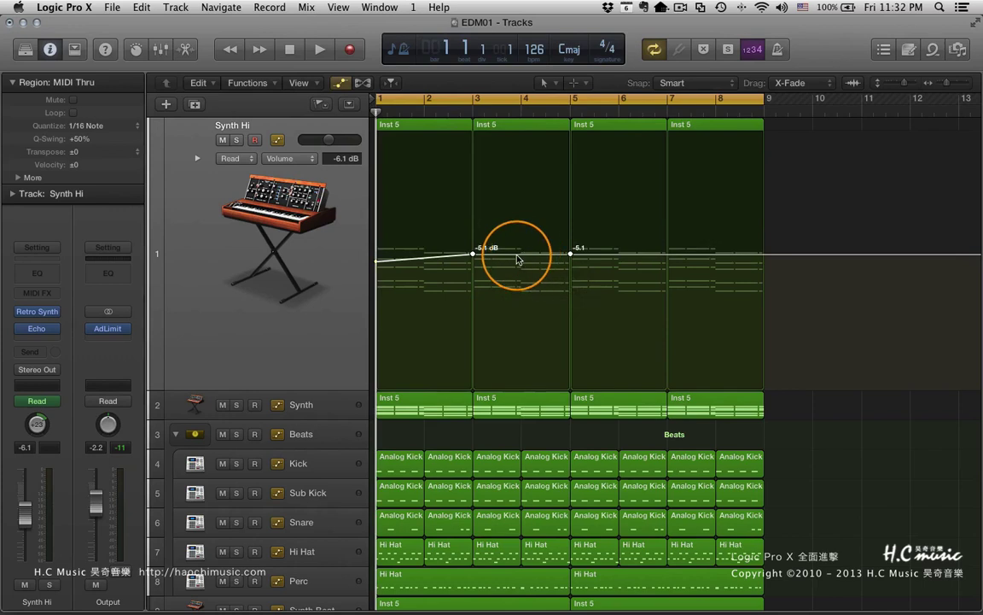
key("super+z")
key("super+z")
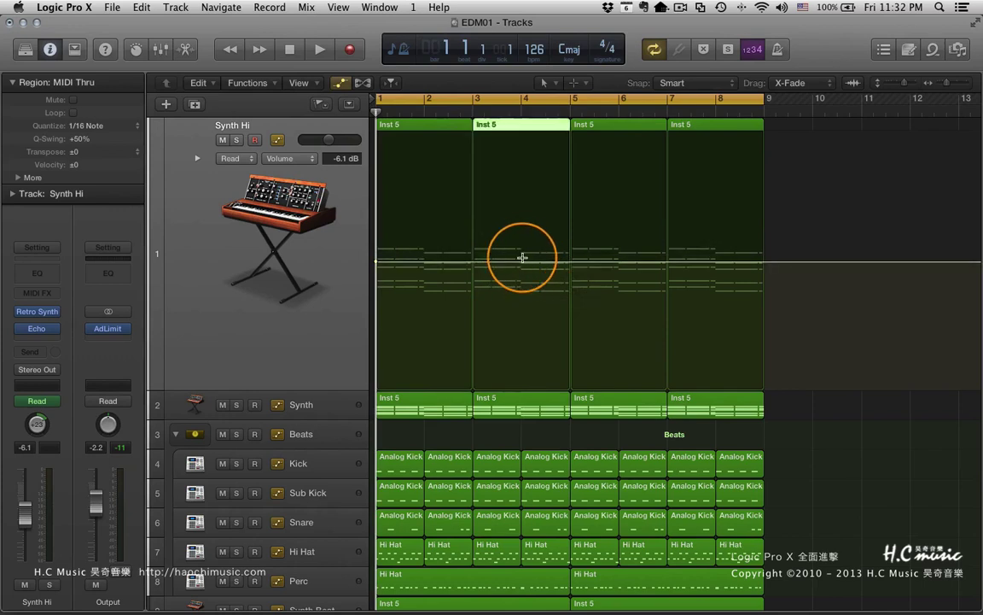
Create two automation points at each border of the second Synth Hi region and raise the volume between them to about -0.5 dB
left_click(307, 7)
mouse_move(410, 37)
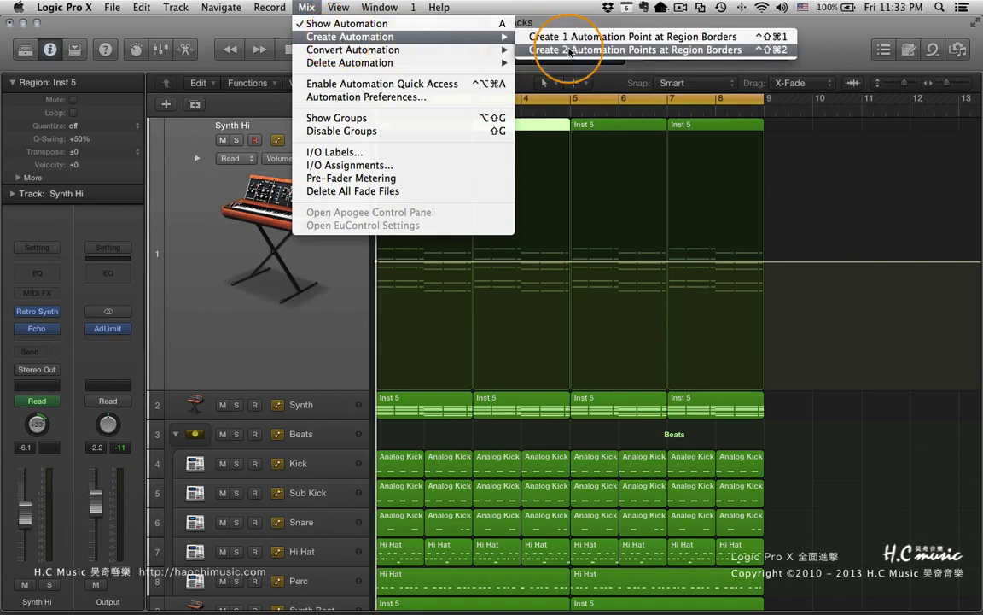
left_click(569, 50)
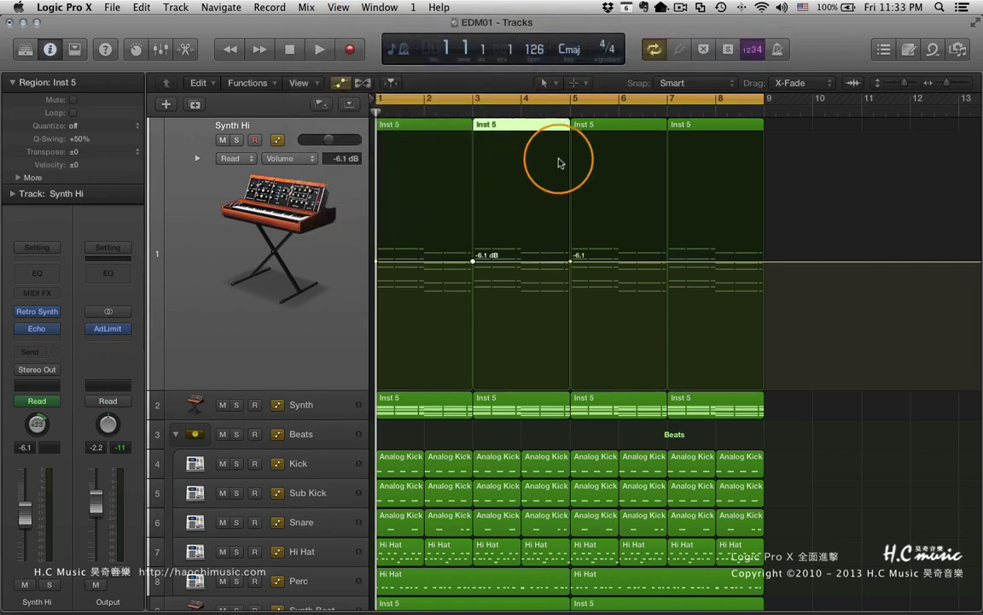
left_click_drag(525, 259, 525, 215)
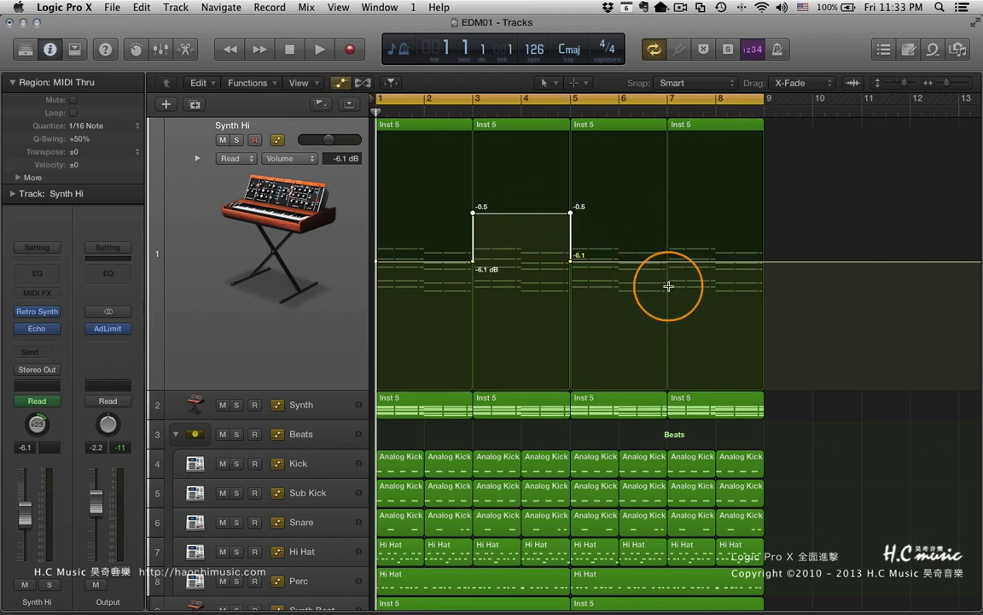
Select the first Synth Hi region and lower its volume automation section to about -15.2 dB
left_click_drag(667, 285, 765, 283)
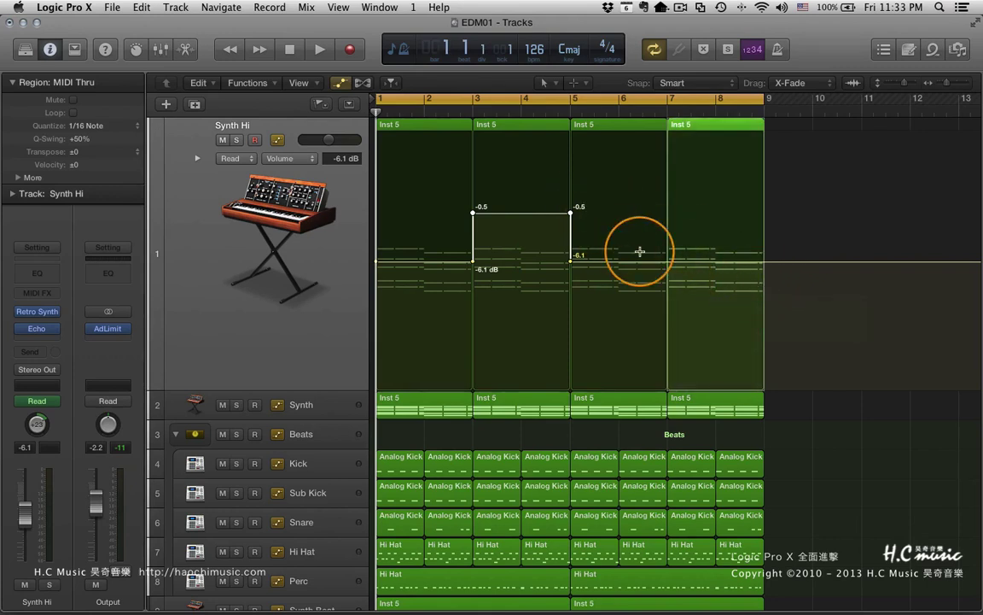
left_click(408, 127)
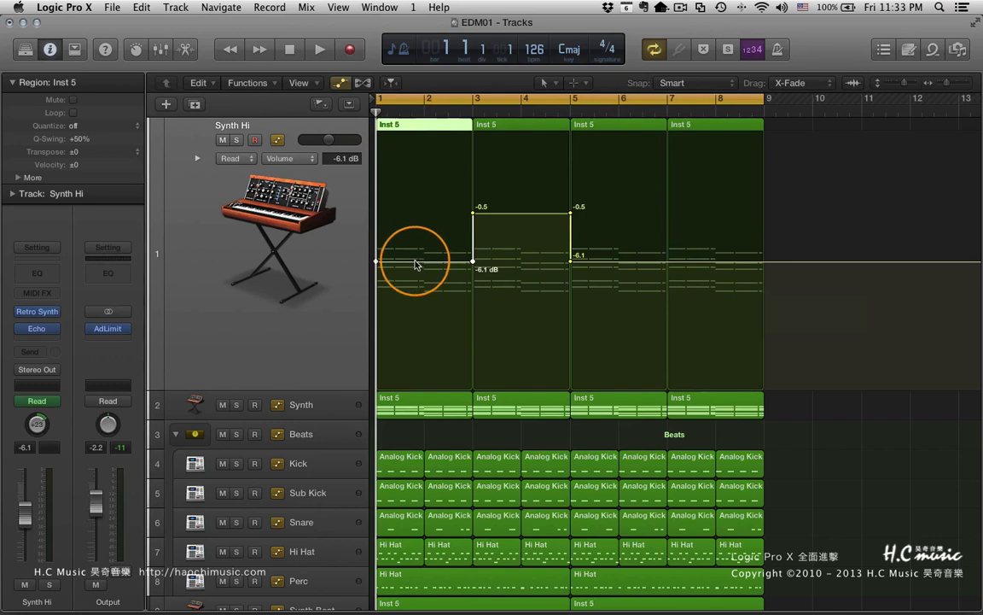
left_click_drag(415, 264, 417, 318)
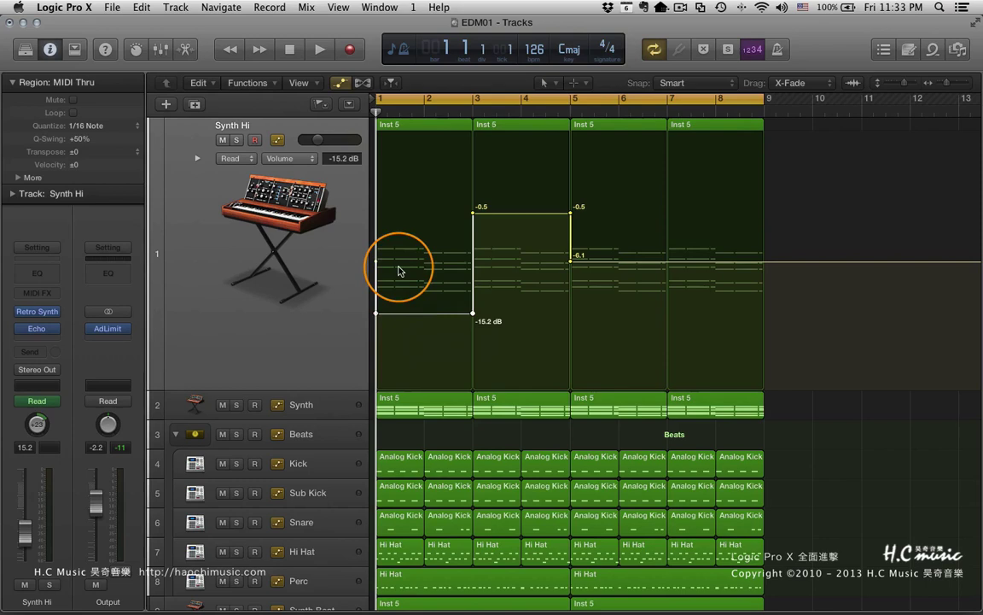
left_click(307, 6)
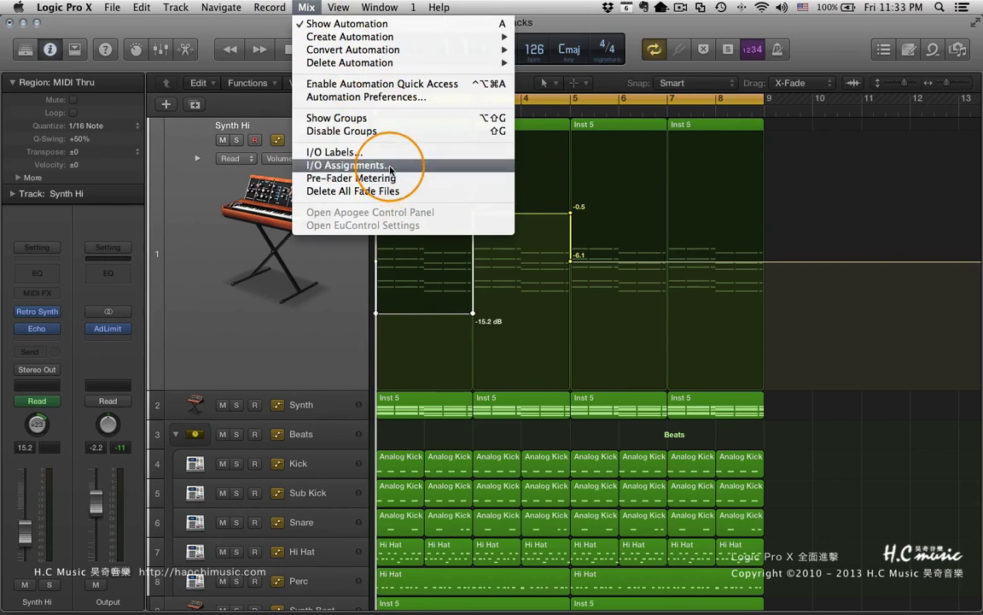
mouse_move(419, 38)
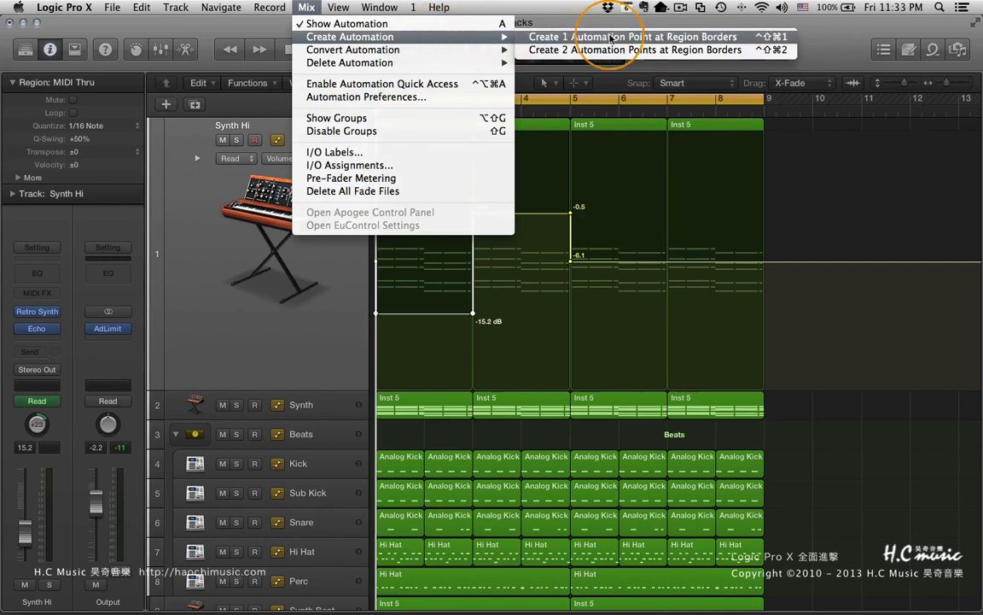
left_click(832, 183)
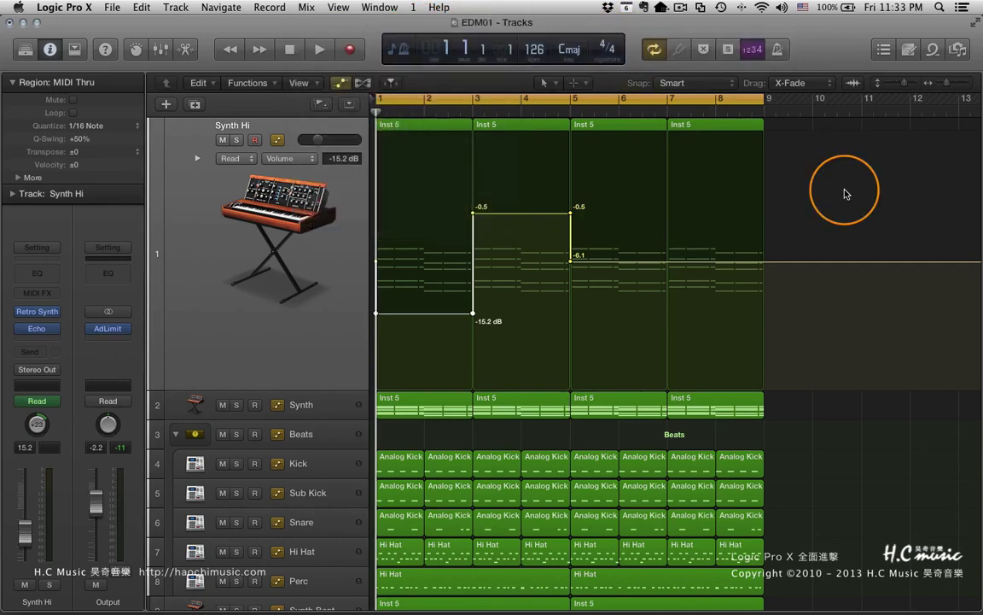
Draw a freehand volume curve across the four Synth Hi regions with the Pencil tool, peaking at about +2.6 dB, and return to the Pointer tool
left_click(605, 276)
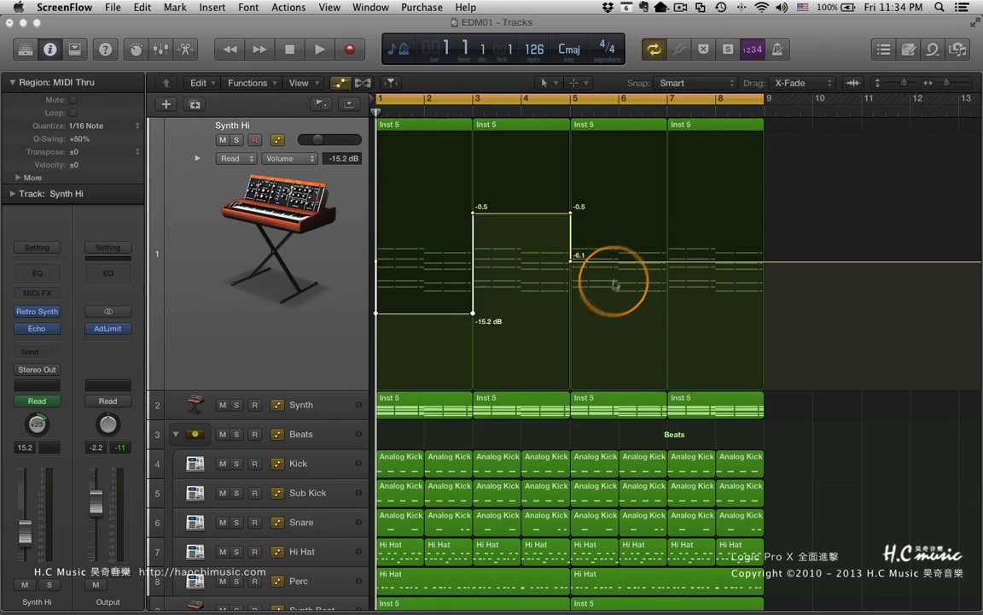
left_click(615, 194)
key("t")
key("2")
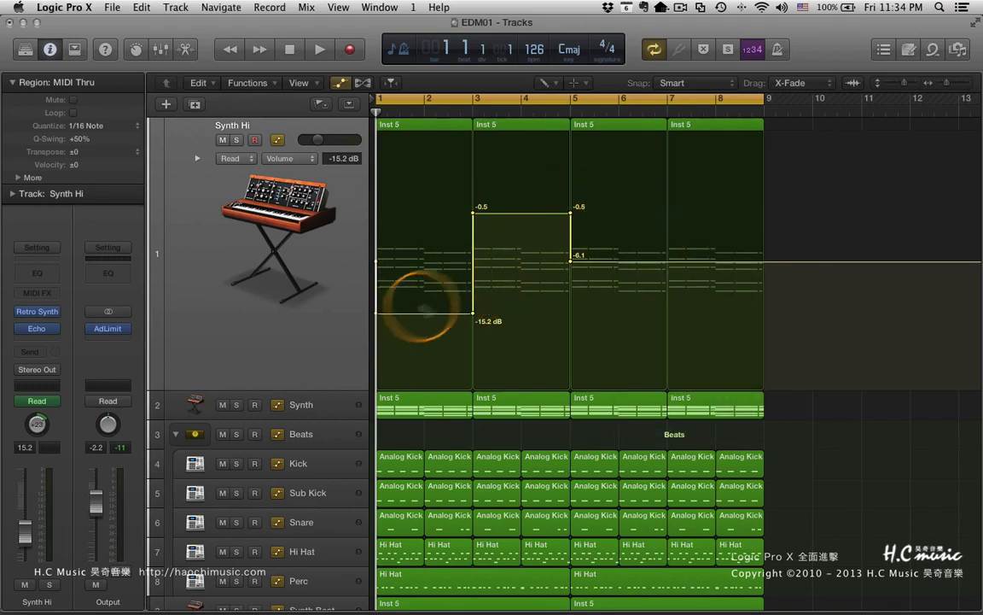
mouse_move(395, 298)
left_mouse_down()
mouse_move(578, 324)
mouse_move(708, 226)
mouse_move(685, 287)
mouse_move(708, 306)
mouse_move(741, 301)
left_mouse_up()
key("t")
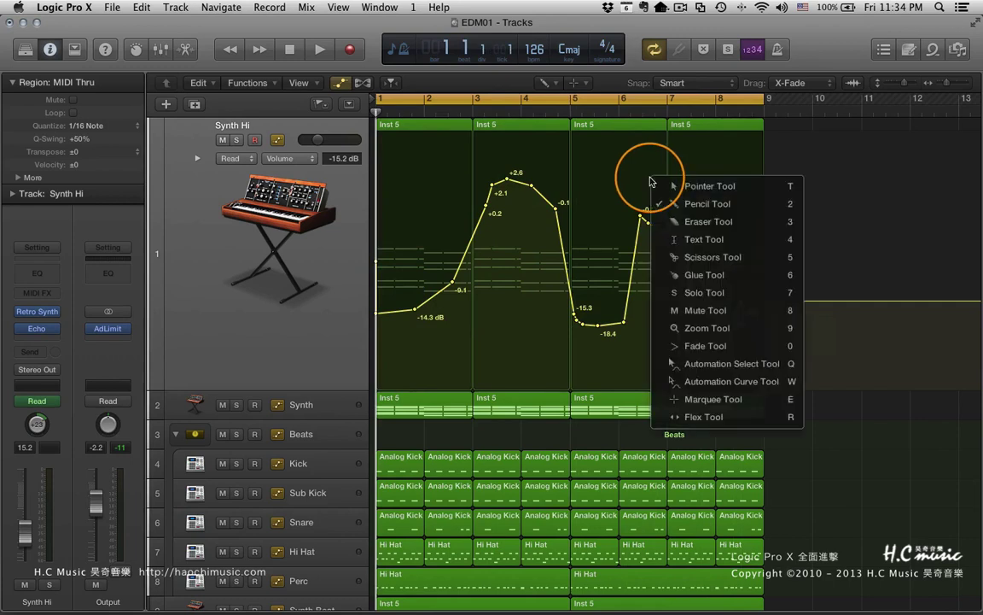
key("t")
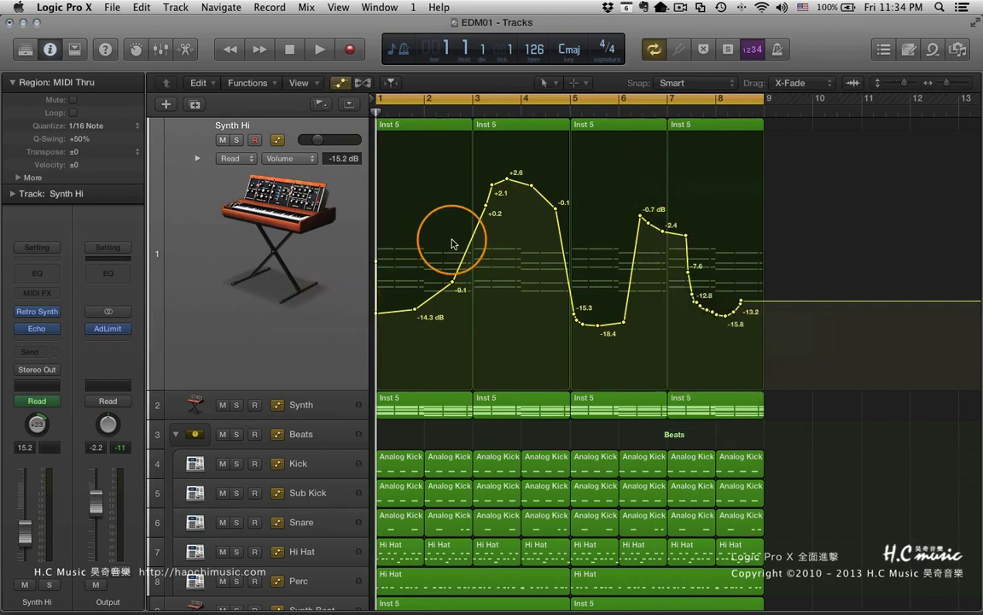
Delete all the drawn volume automation points starting from the point at bar 1, and undo the deletion
left_click(375, 264)
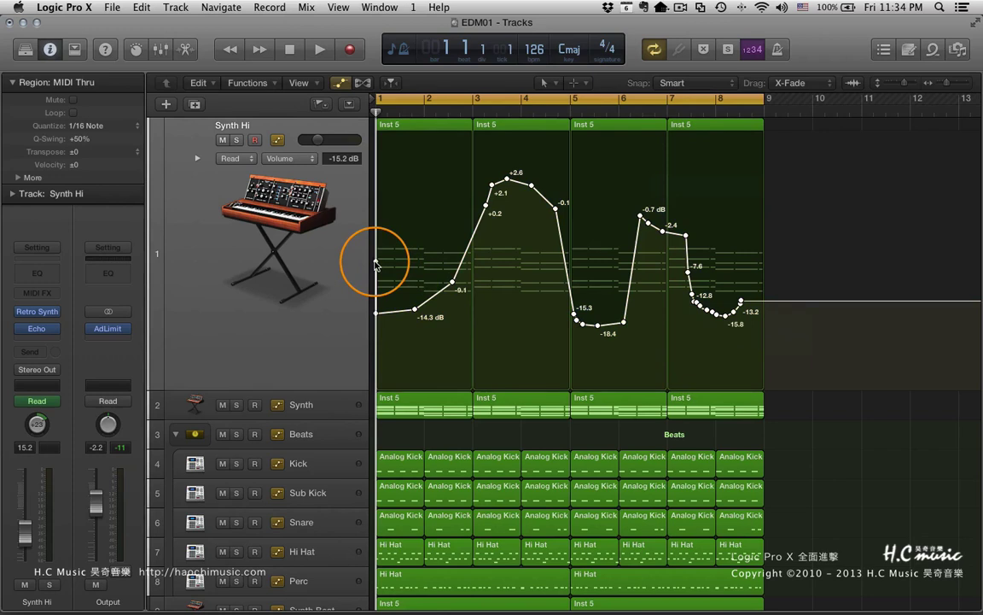
key("Delete")
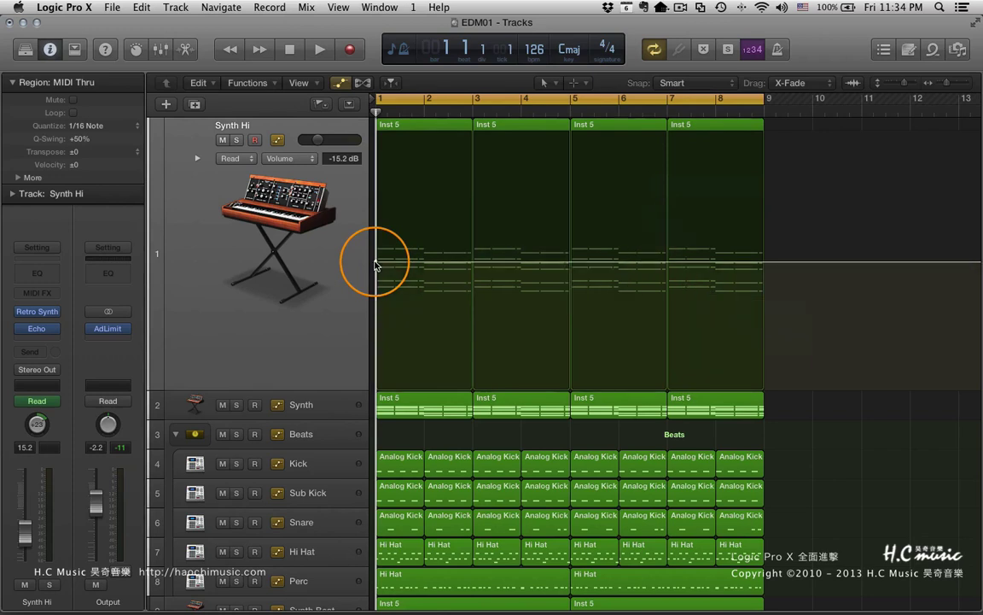
key("super+z")
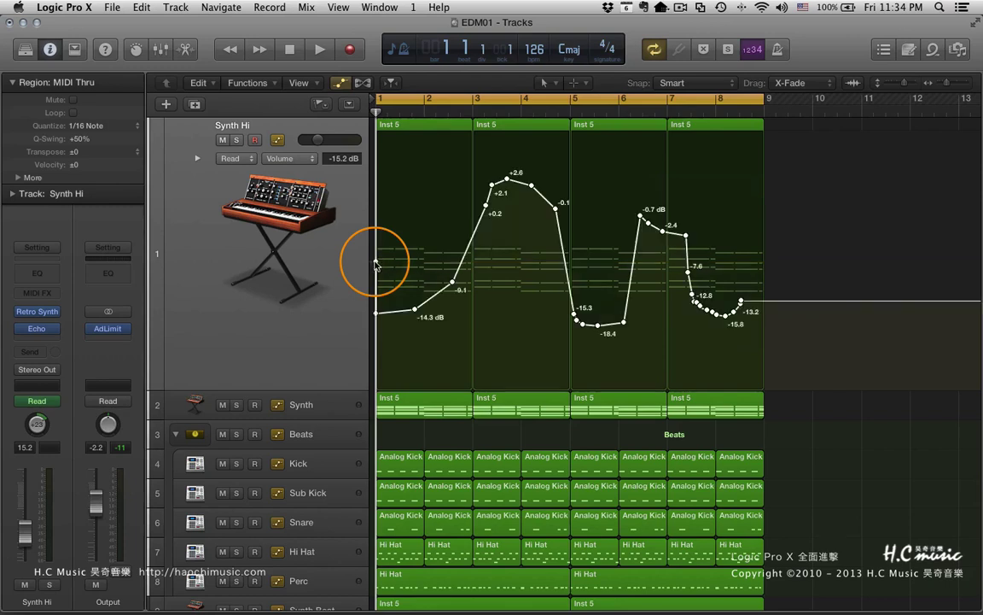
left_click(811, 215)
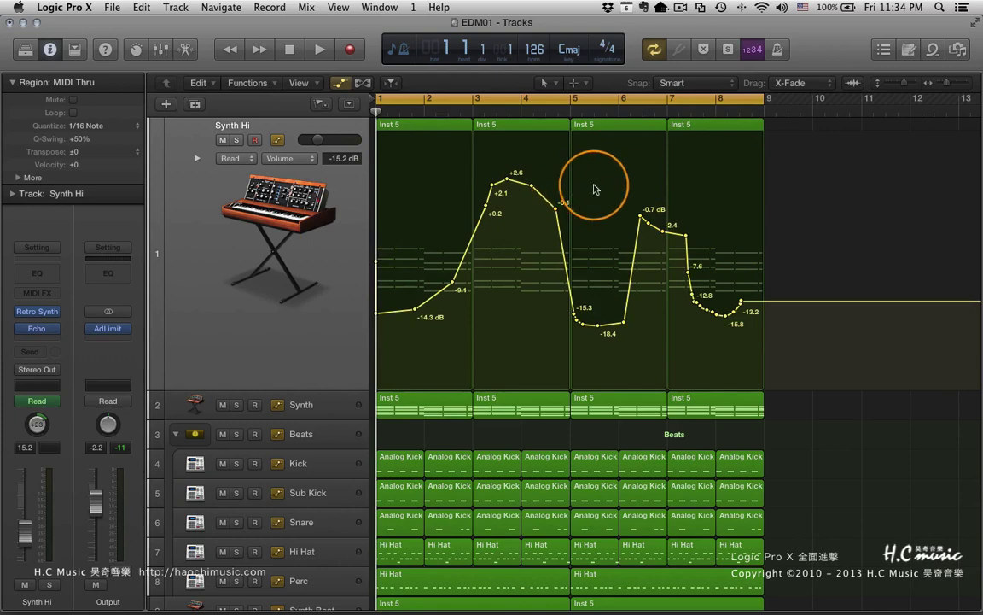
Select the entire Synth Hi volume curve and delete its automation data
key("super+a")
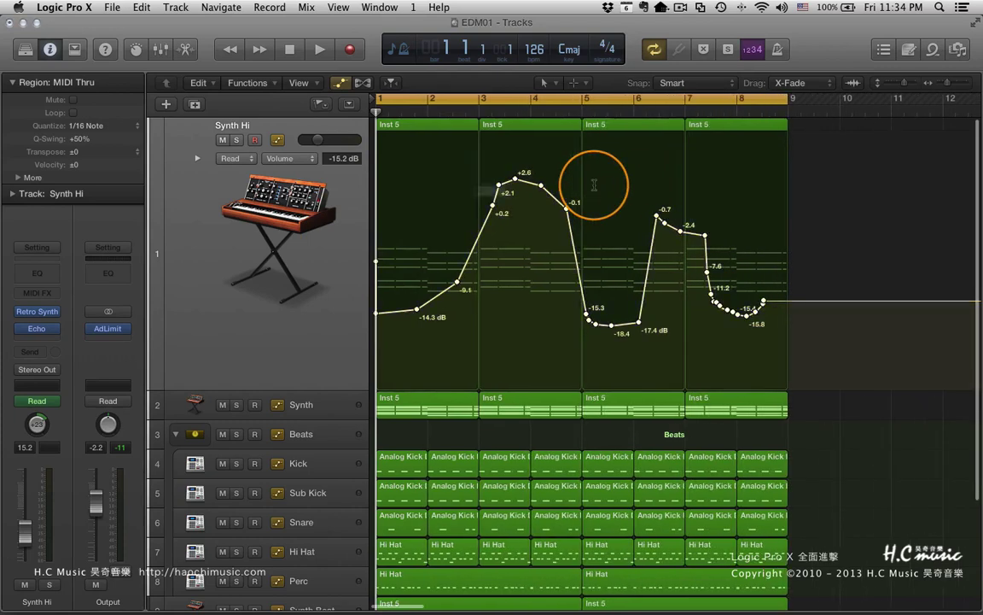
key("Delete")
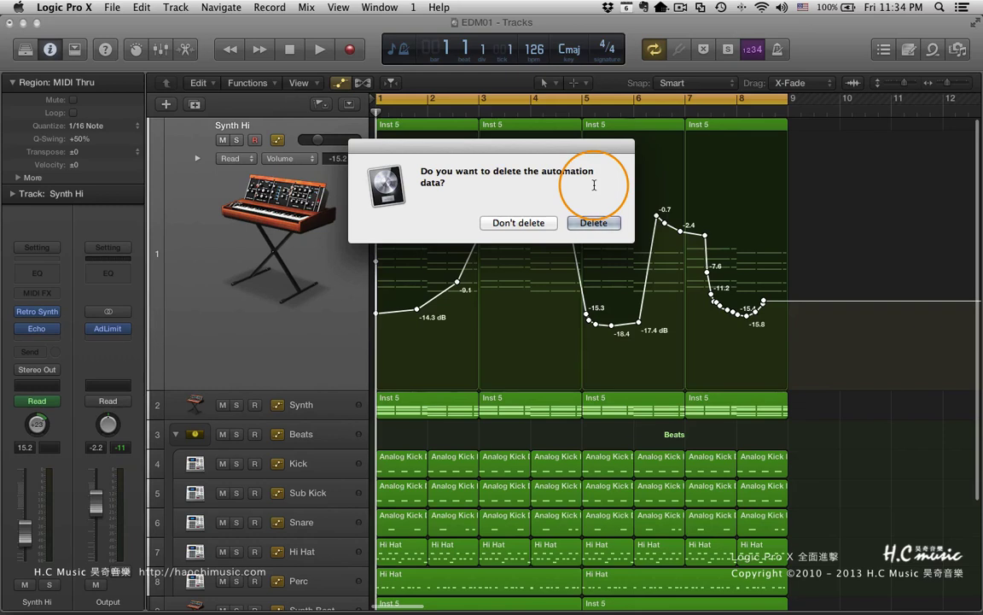
left_click(595, 224)
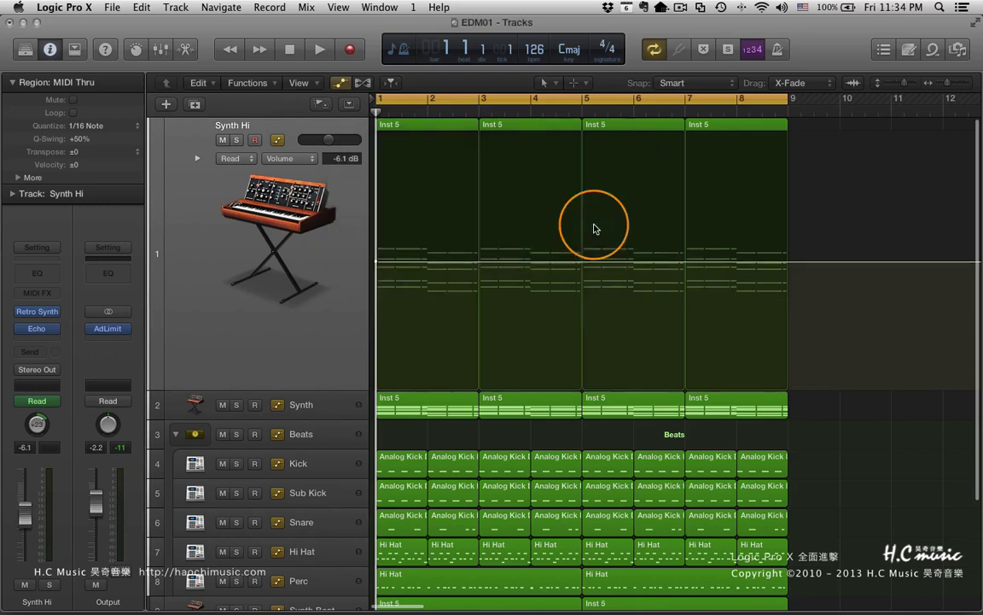